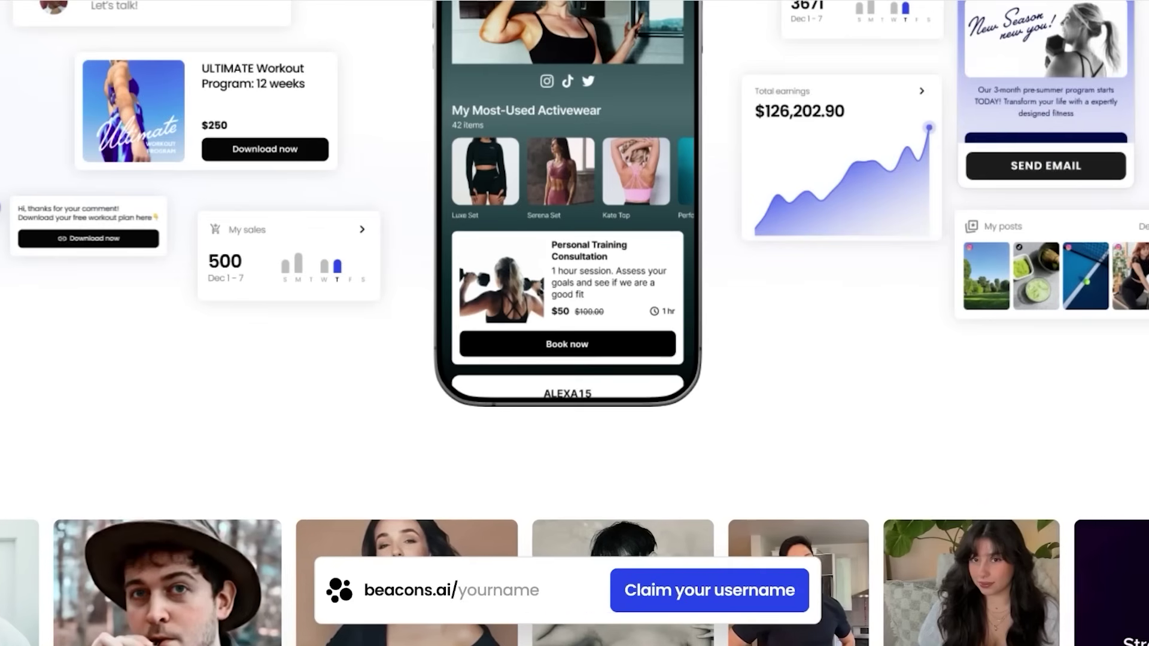
- Scroll down the Home dashboard to review total views, followers and the start guide
{"action": "scroll", "coordinate": [574, 324], "scroll_direction": "down", "scroll_amount": 2}
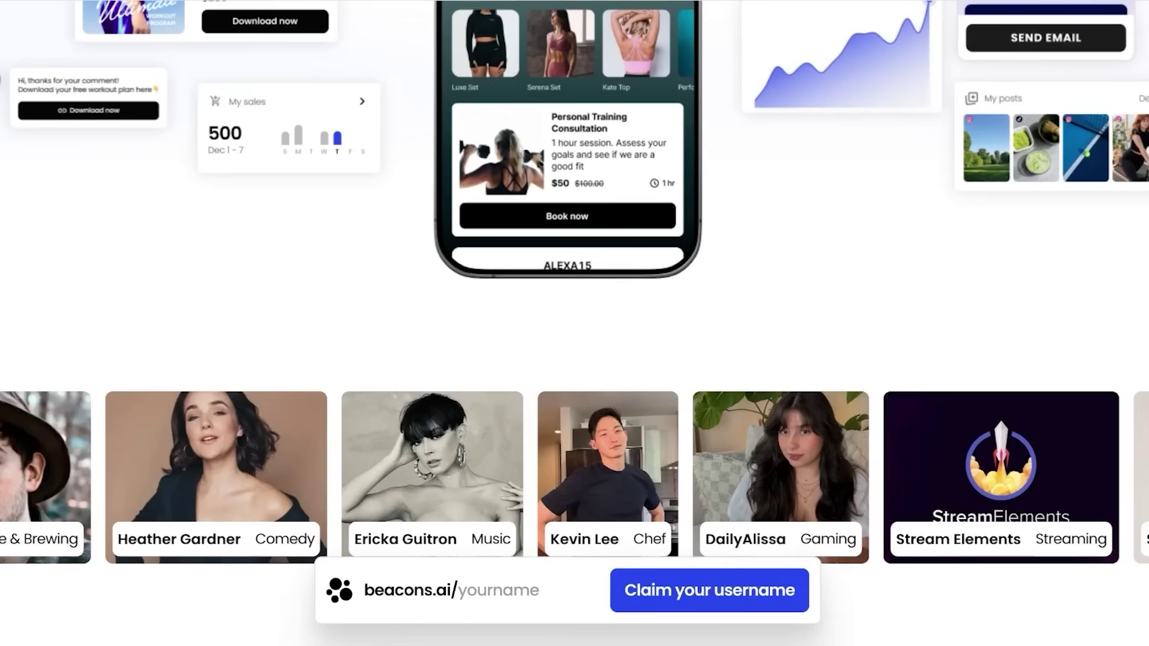
{"action": "scroll", "coordinate": [575, 323], "scroll_direction": "down", "scroll_amount": 2}
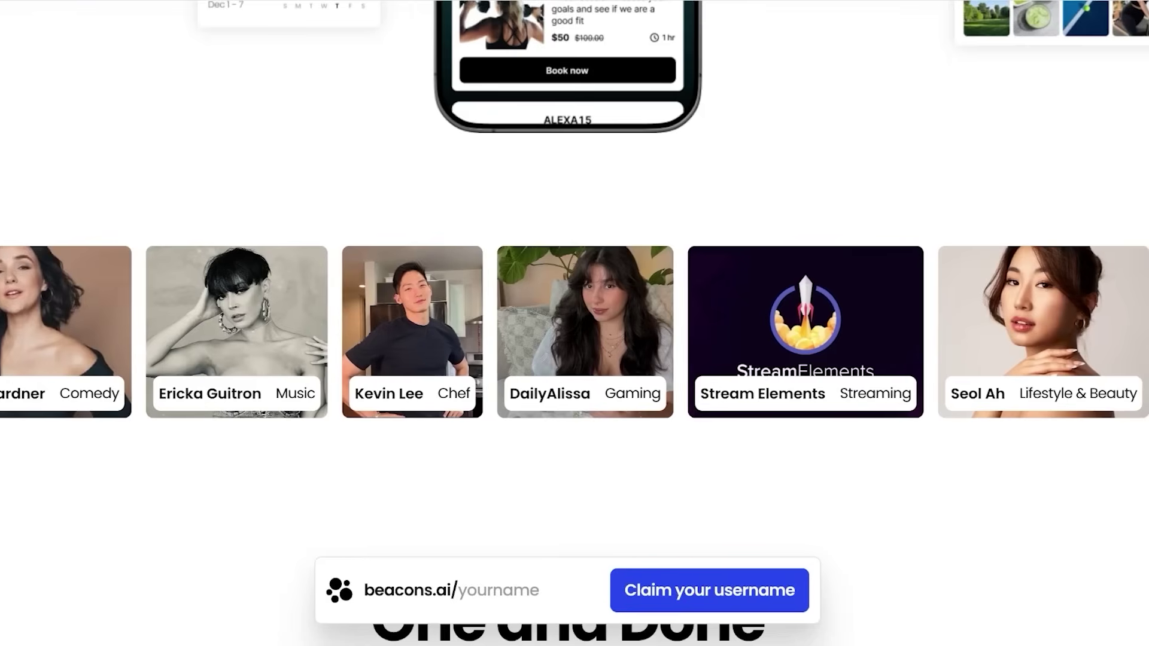
{"action": "scroll", "coordinate": [575, 323], "scroll_direction": "down", "scroll_amount": 3}
{"action": "scroll", "coordinate": [575, 323], "scroll_direction": "down", "scroll_amount": 4}
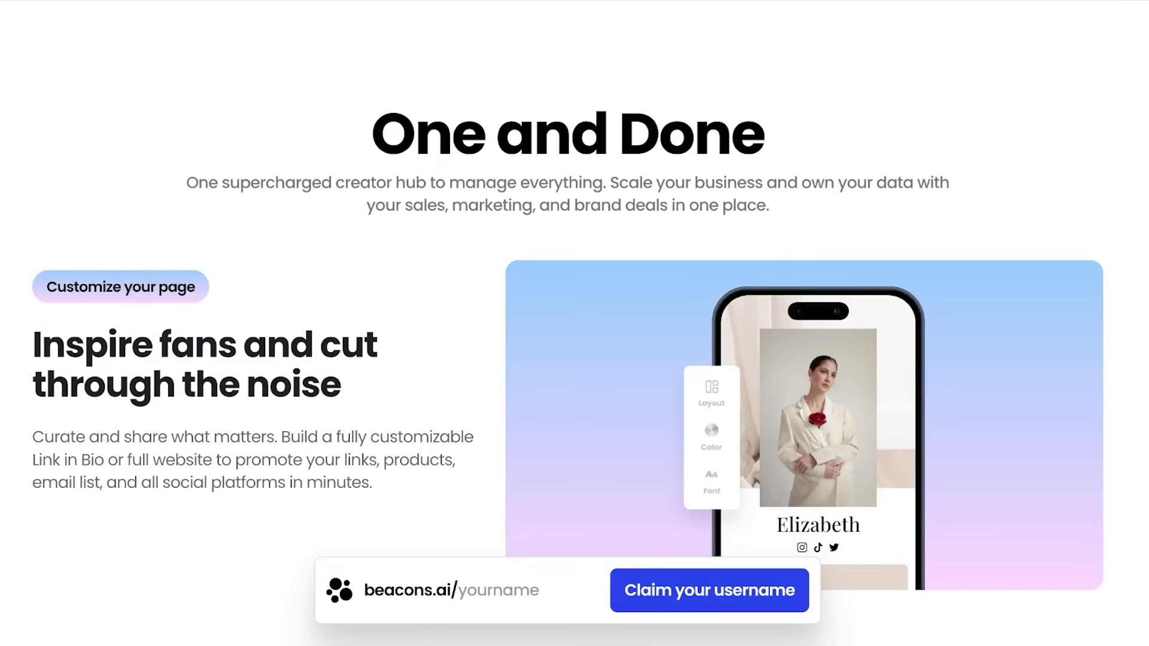
{"action": "scroll", "coordinate": [575, 323], "scroll_direction": "down", "scroll_amount": 2}
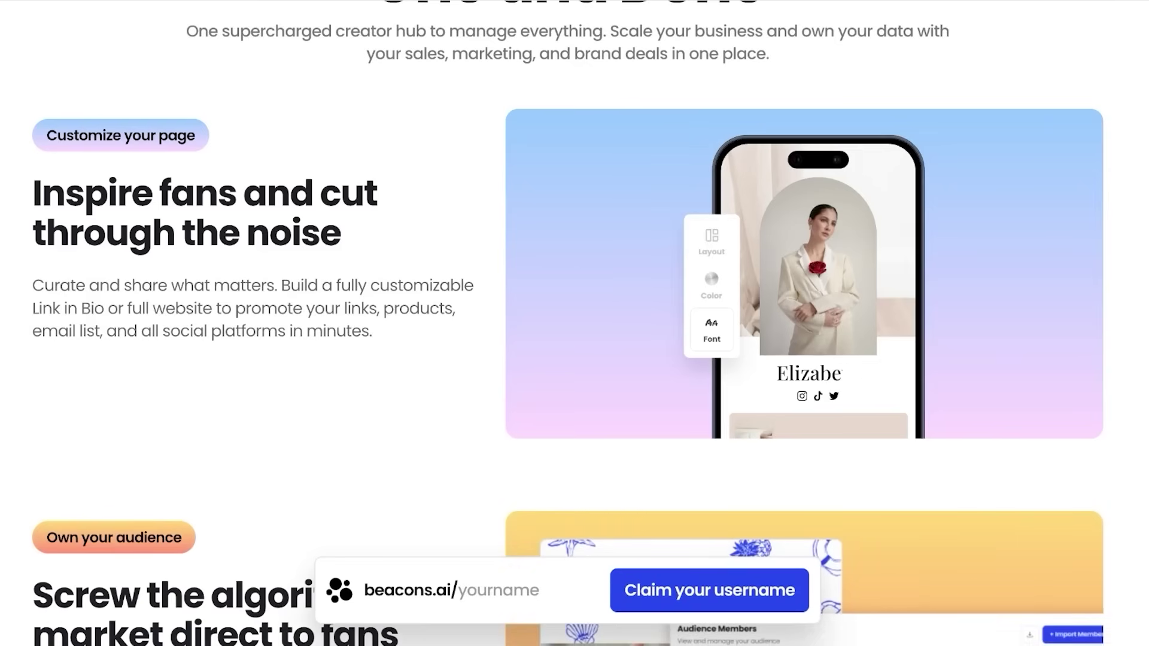
{"action": "scroll", "coordinate": [575, 323], "scroll_direction": "down", "scroll_amount": 1}
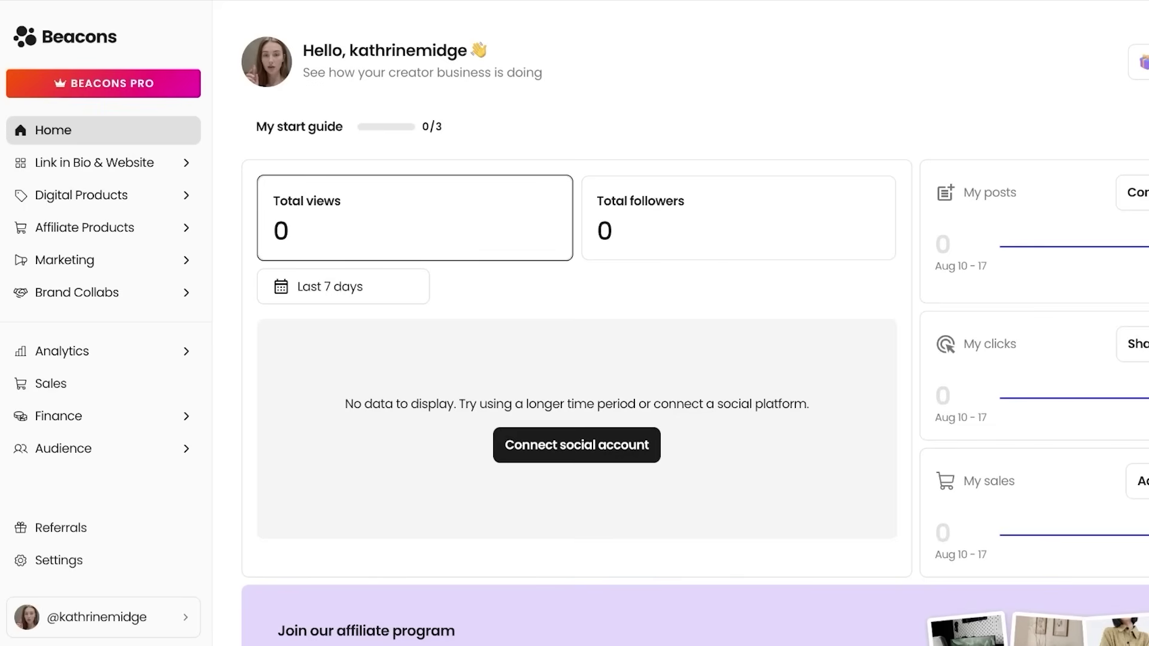
- Open the Link in Bio editor and browse the available block types to add
{"action": "left_click", "coordinate": [94, 163]}
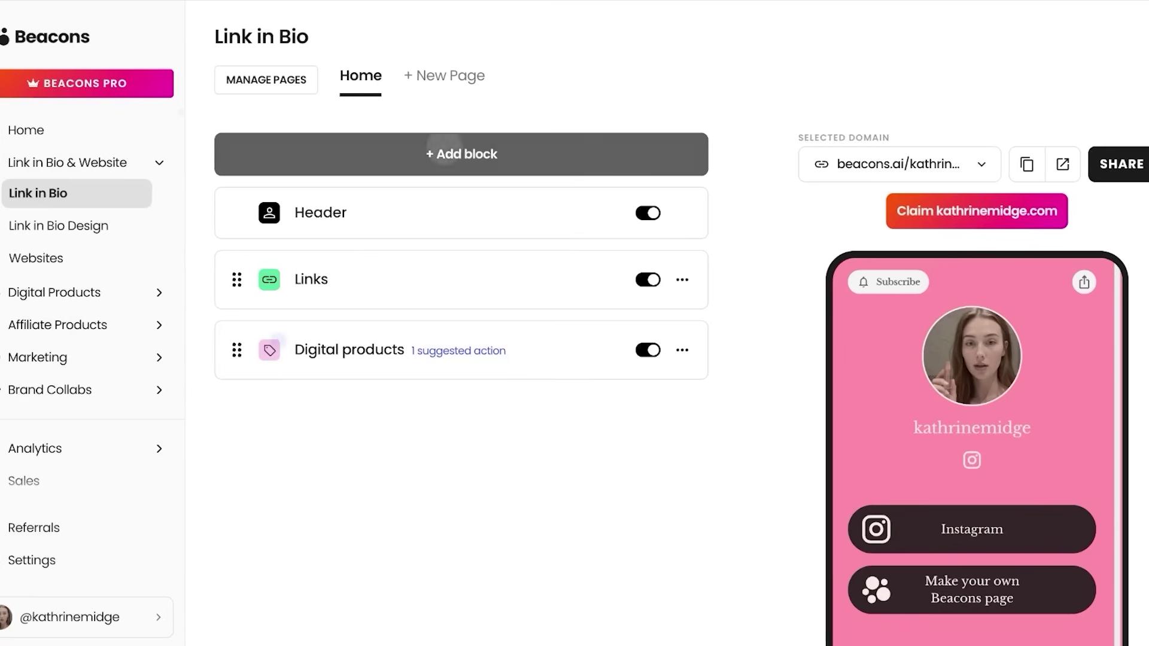
{"action": "left_click", "coordinate": [444, 154]}
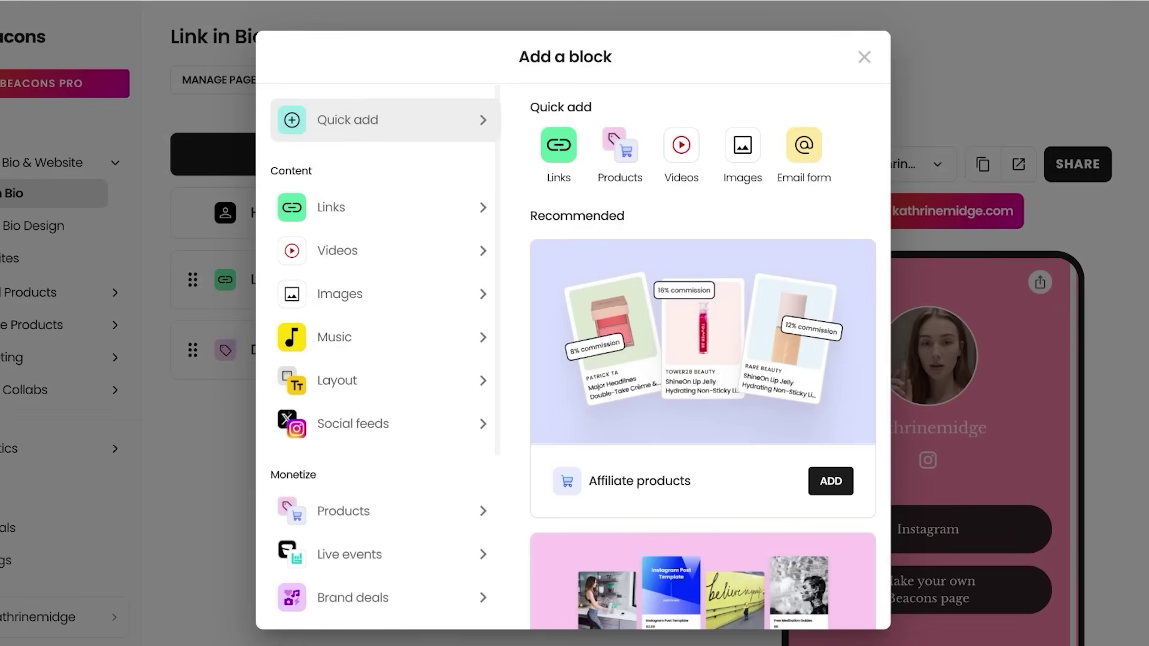
{"action": "scroll", "coordinate": [383, 359], "scroll_direction": "down", "scroll_amount": 1}
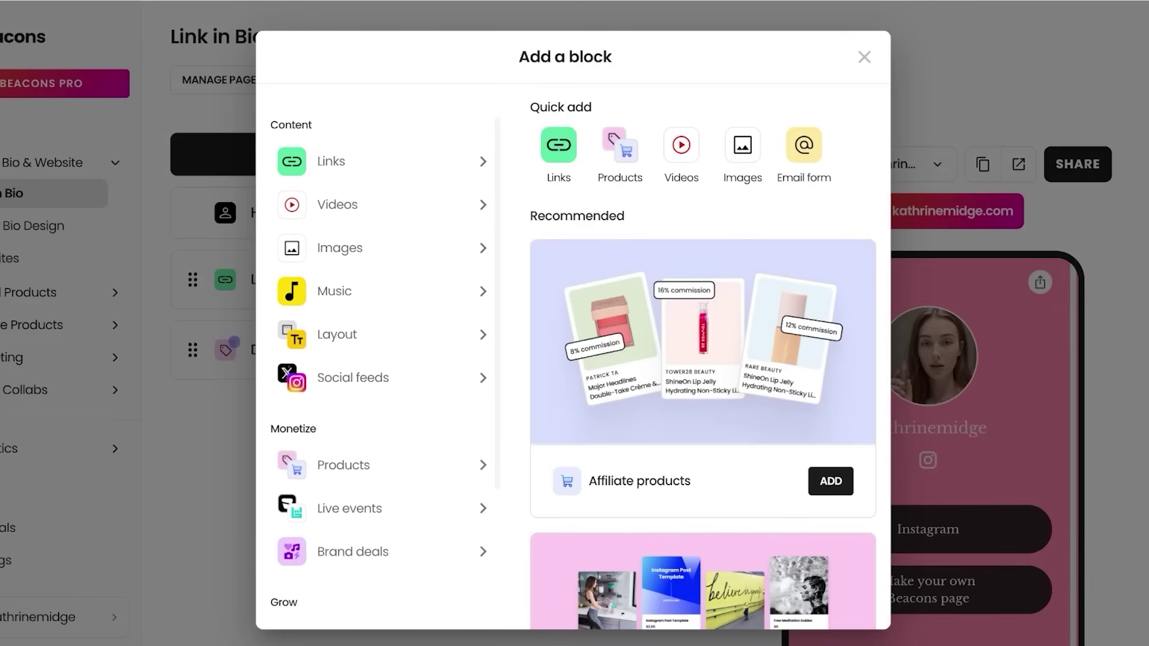
{"action": "scroll", "coordinate": [378, 360], "scroll_direction": "down", "scroll_amount": 1}
{"action": "scroll", "coordinate": [383, 360], "scroll_direction": "down", "scroll_amount": 3}
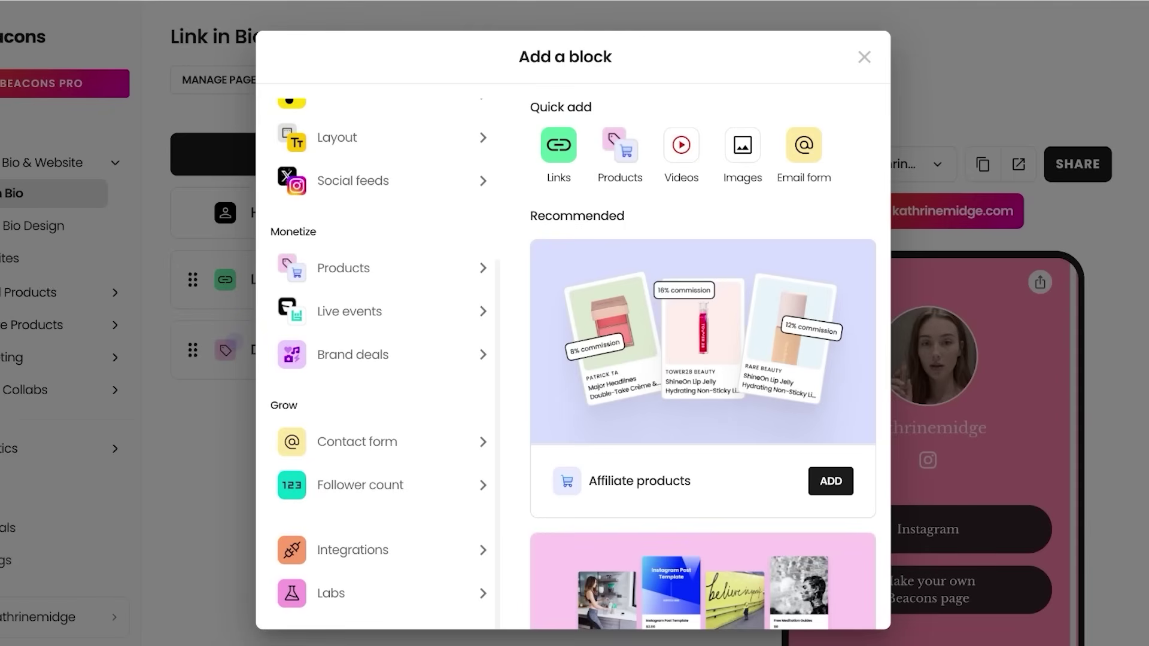
{"action": "scroll", "coordinate": [383, 360], "scroll_direction": "up", "scroll_amount": 4}
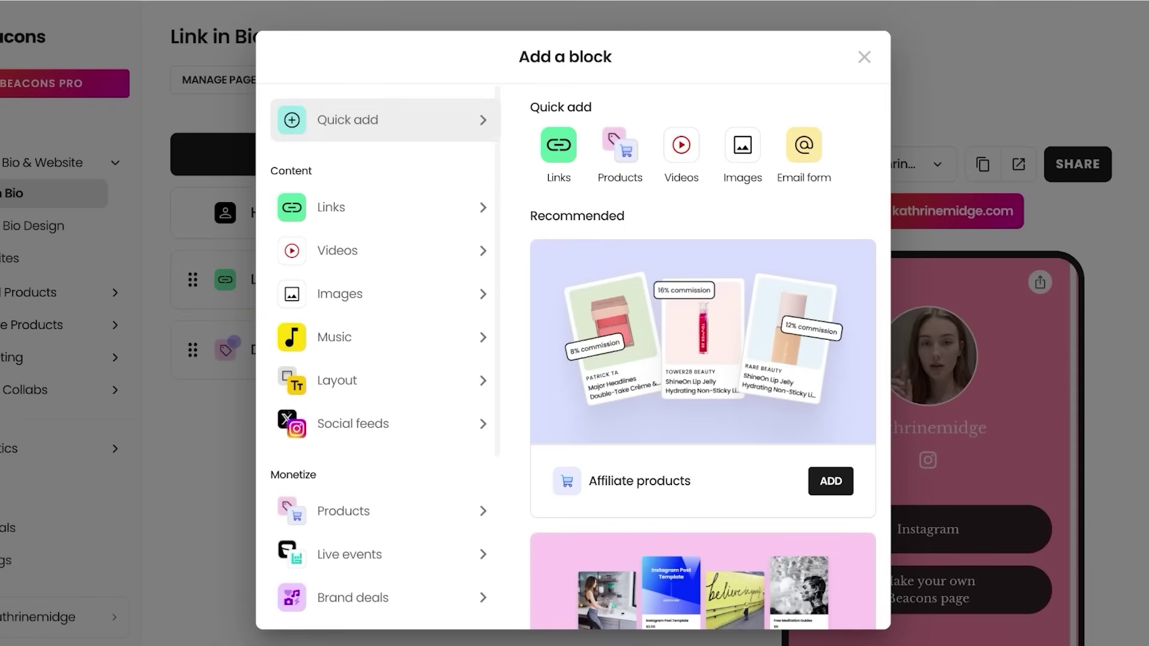
- Add a Links block with the Card layout and return to the block list
{"action": "left_click", "coordinate": [331, 207]}
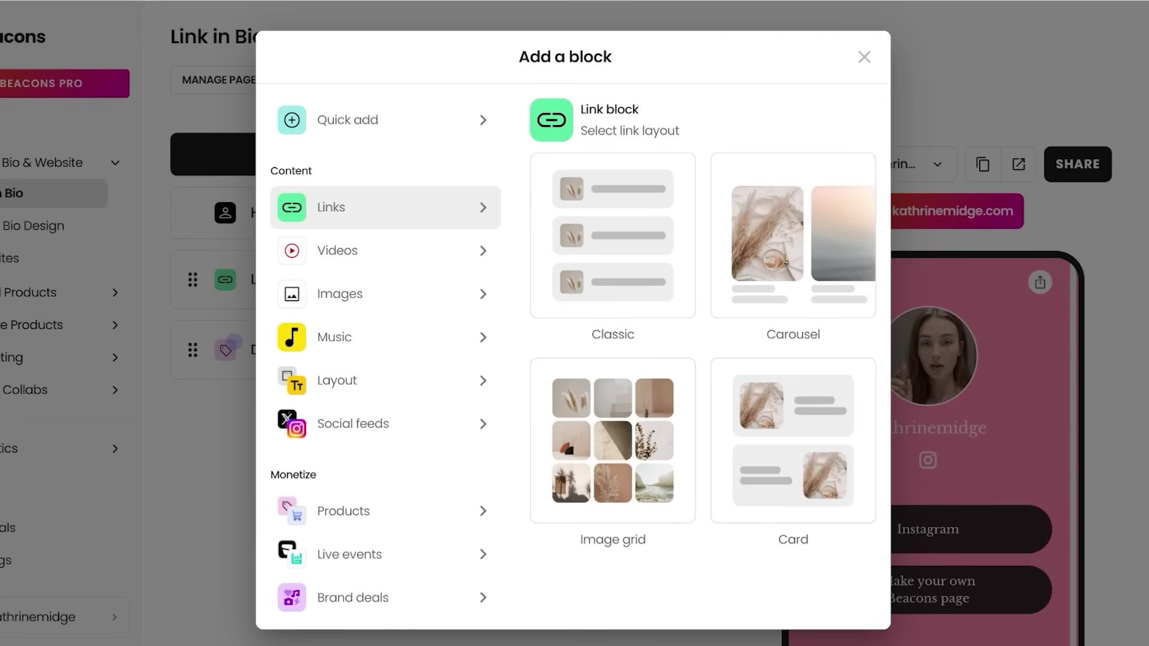
{"action": "left_click", "coordinate": [794, 441]}
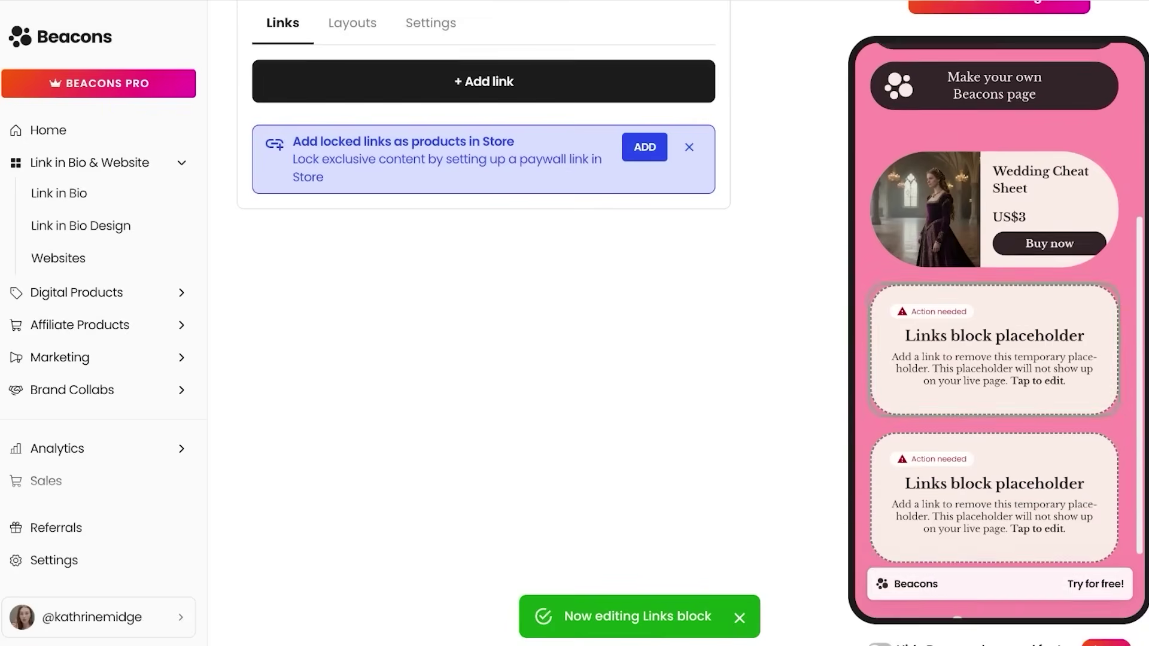
{"action": "left_click", "coordinate": [704, 177]}
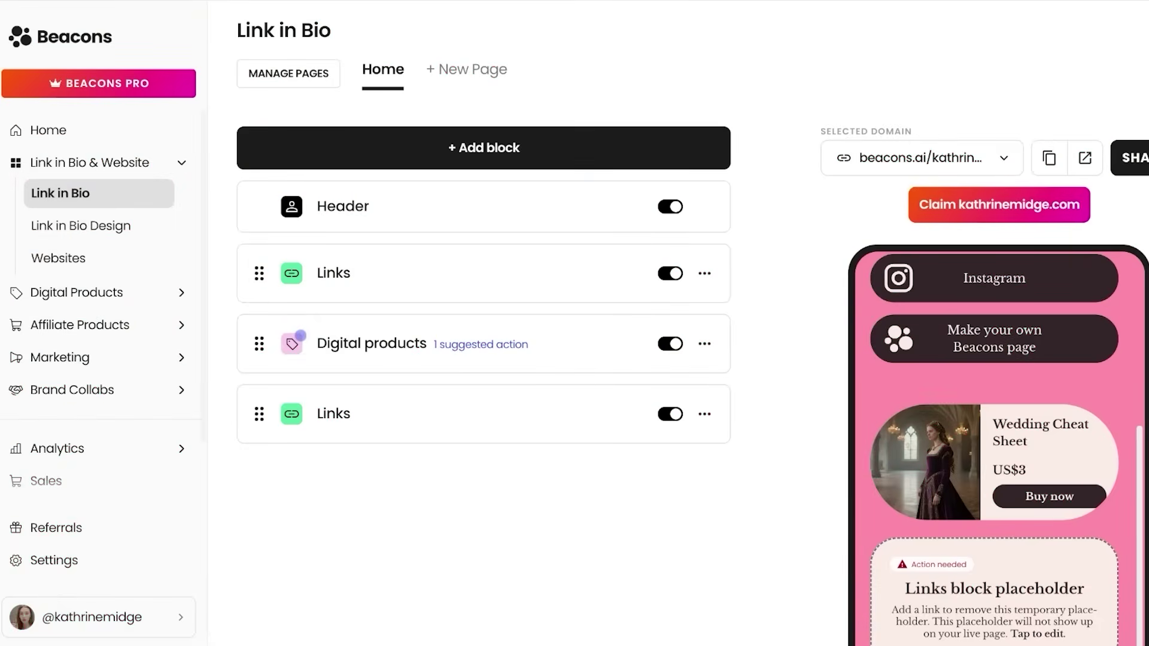
- Open the Digital Products page with the US$3 Wedding Cheat Sheet and start a new product
{"action": "left_click", "coordinate": [84, 293]}
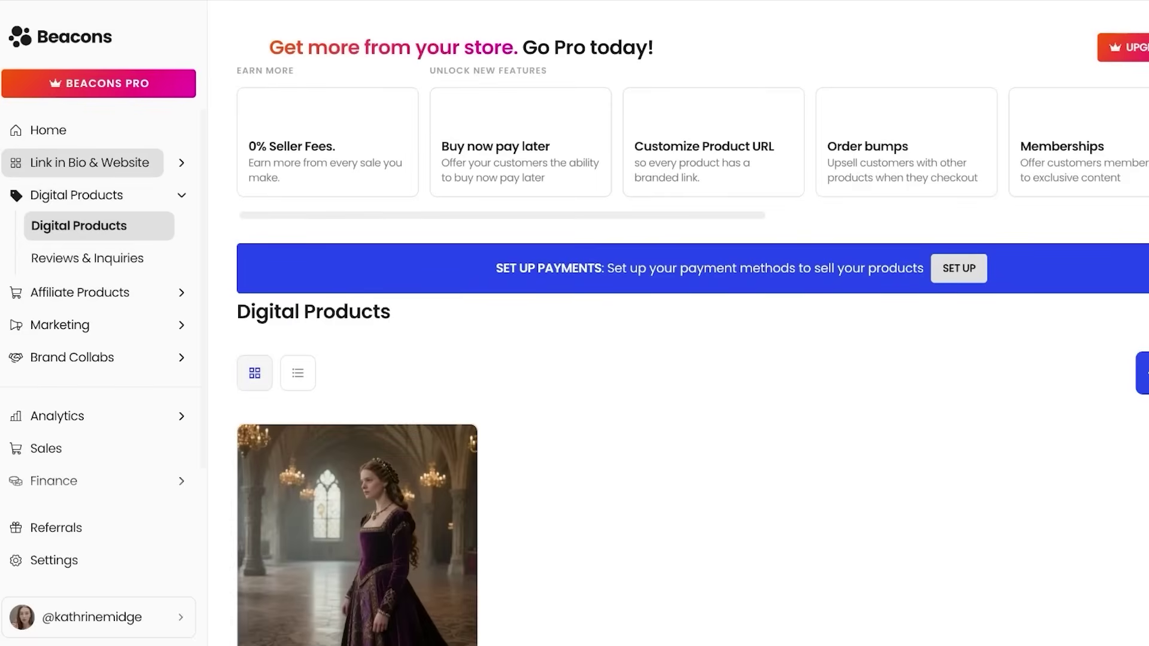
{"action": "scroll", "coordinate": [692, 359], "scroll_direction": "down", "scroll_amount": 3}
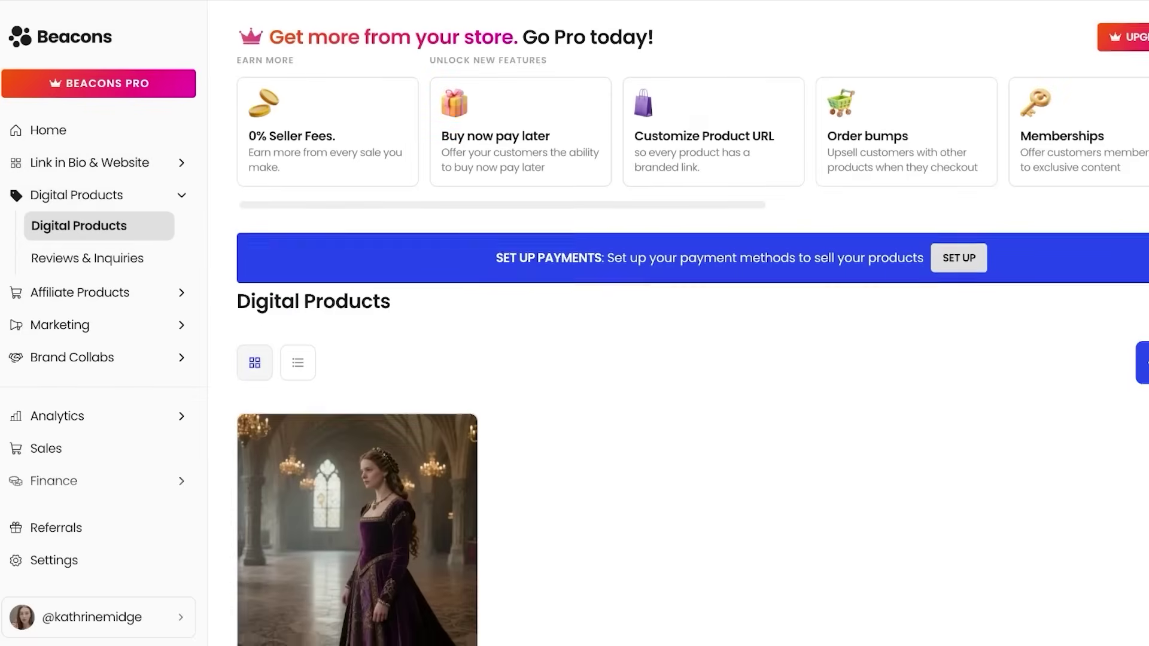
{"action": "scroll", "coordinate": [692, 360], "scroll_direction": "up", "scroll_amount": 3}
{"action": "scroll", "coordinate": [692, 359], "scroll_direction": "down", "scroll_amount": 3}
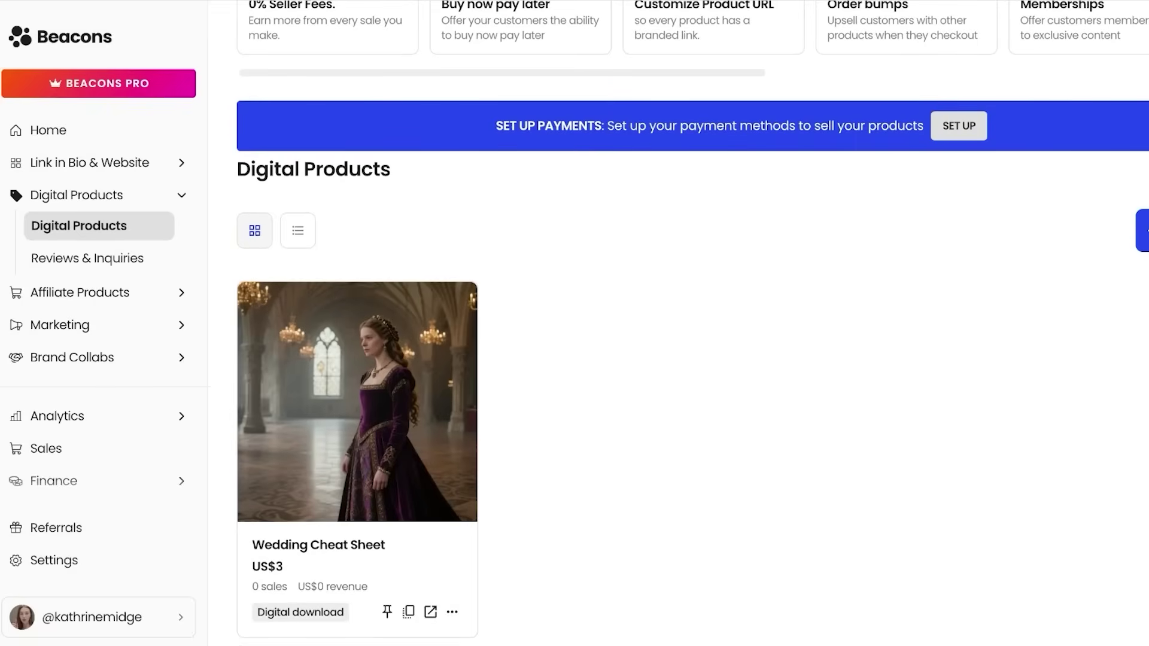
{"action": "left_click", "coordinate": [1142, 231]}
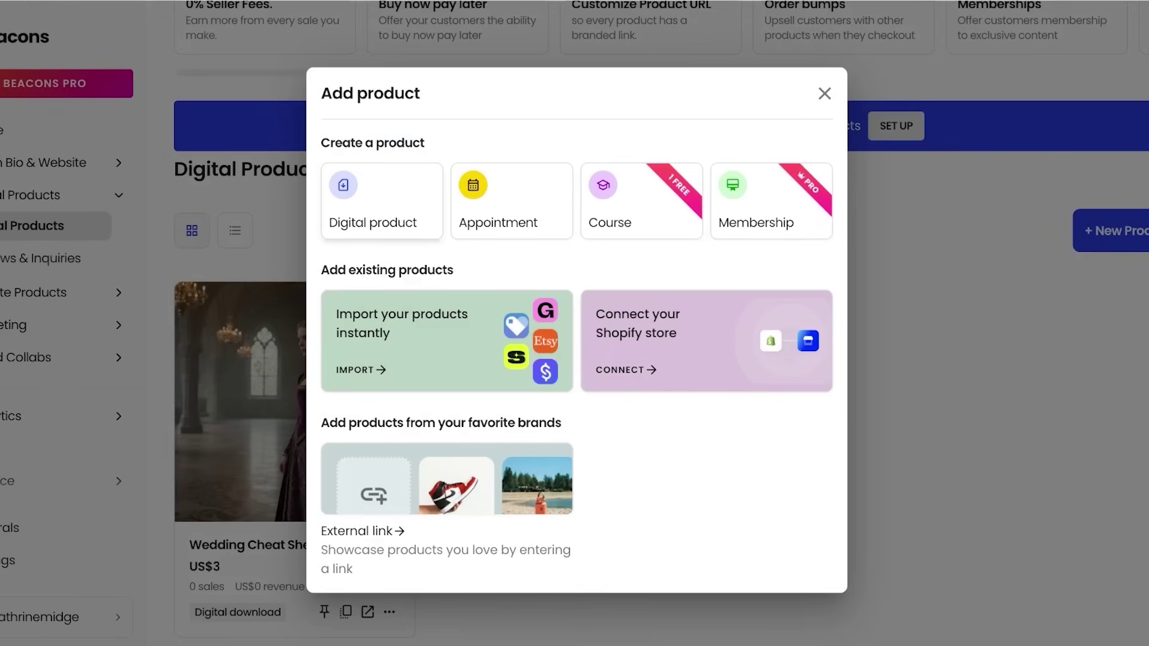
- Create a digital product priced pay-what-you-want, $5 minimum and $10 suggested
{"action": "left_click", "coordinate": [382, 201]}
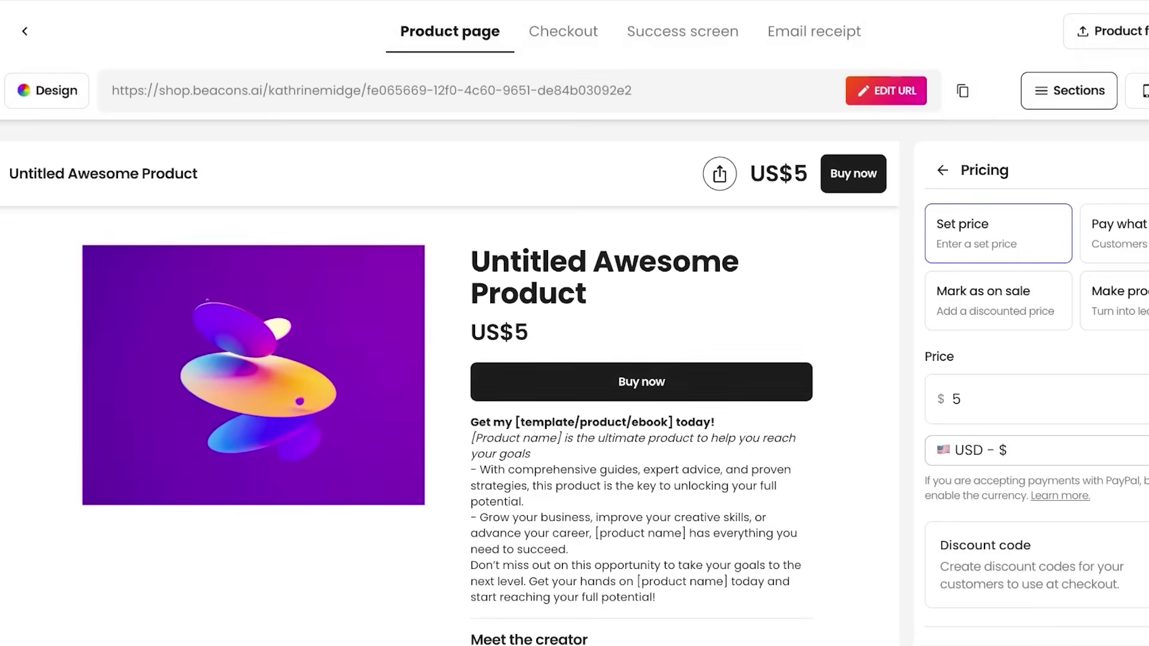
{"action": "left_click", "coordinate": [1115, 234]}
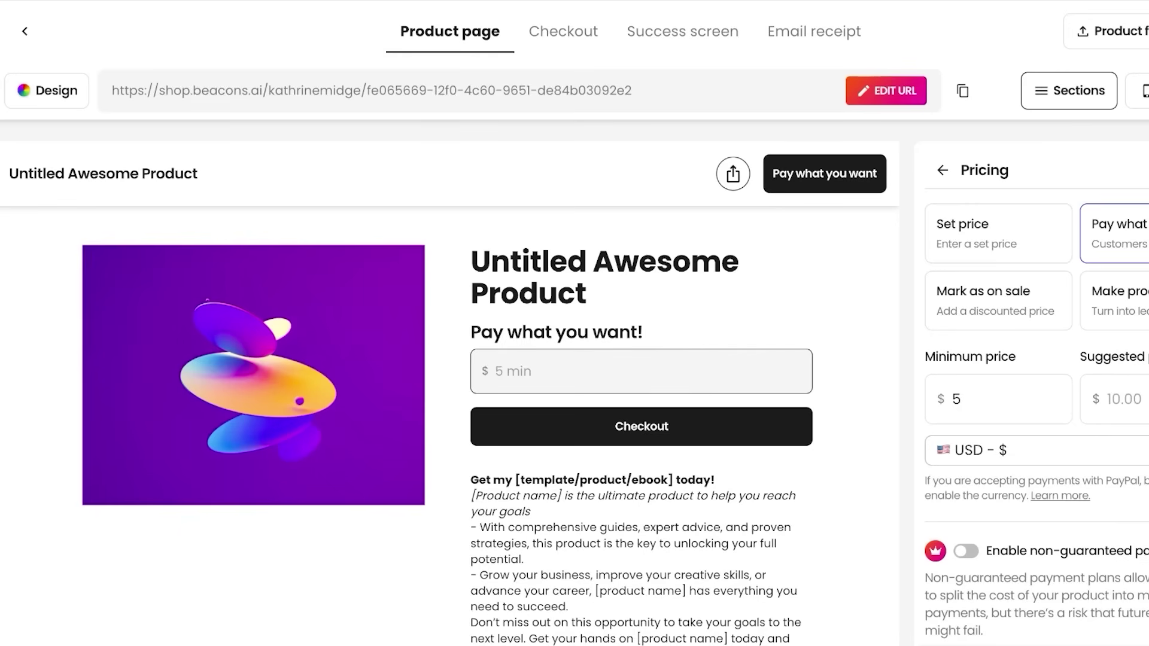
- Open the product description section and look over its text style choices
{"action": "left_click", "coordinate": [1069, 90]}
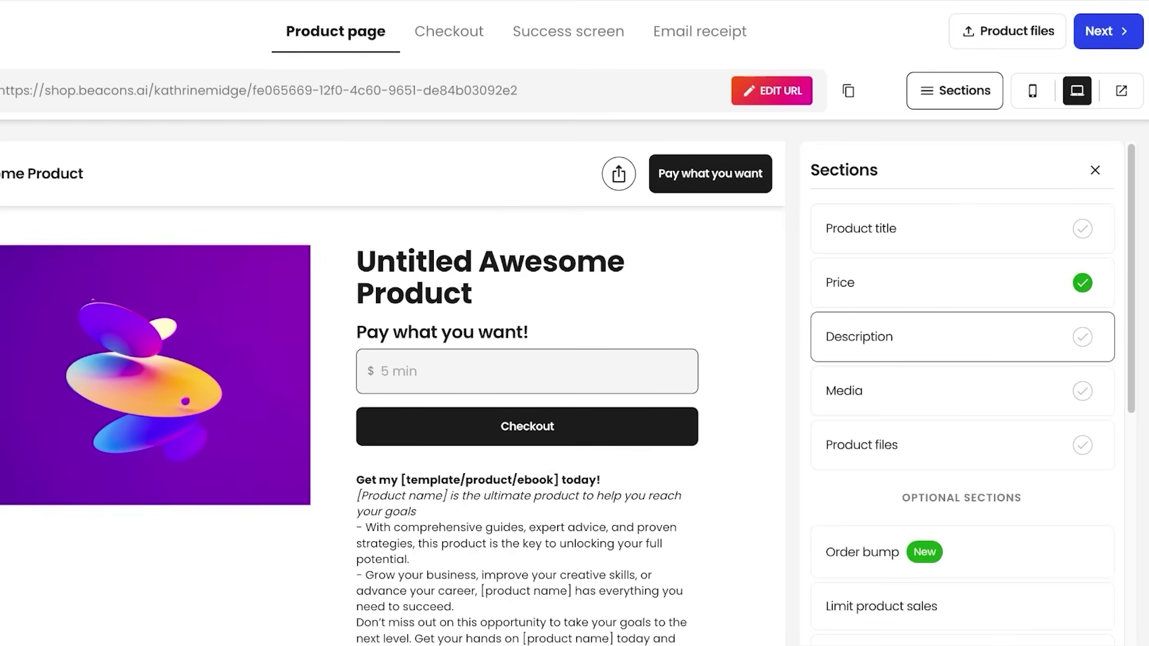
{"action": "left_click", "coordinate": [897, 337]}
{"action": "left_click", "coordinate": [880, 275]}
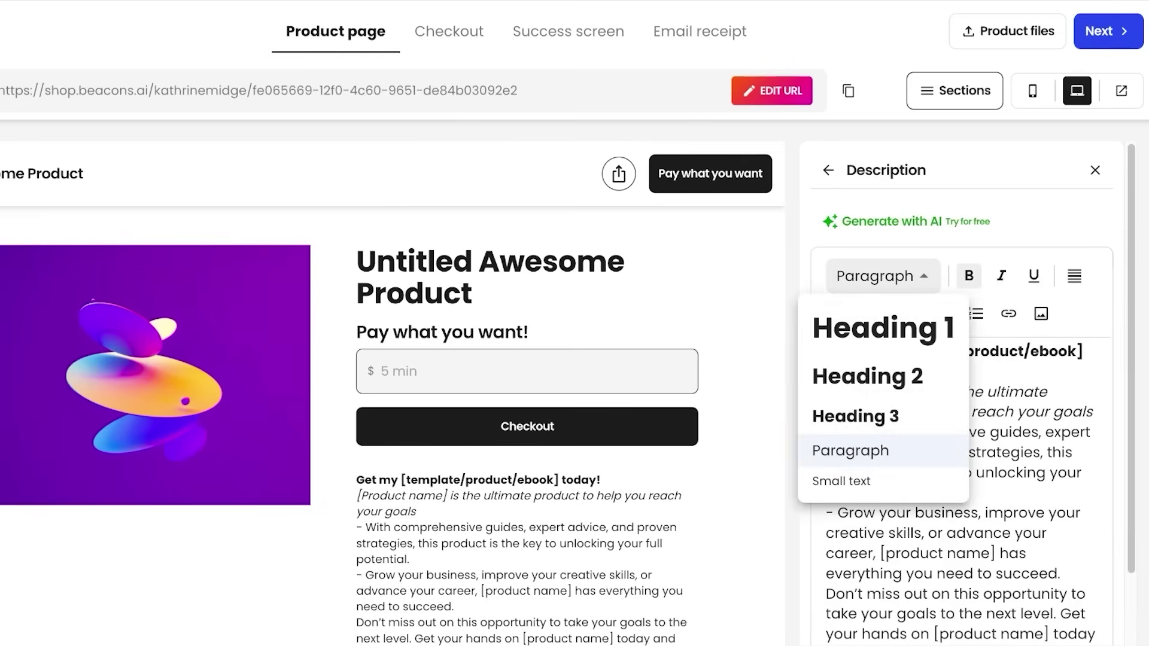
{"action": "left_click", "coordinate": [850, 451]}
- In the AI description generator, try the Assertive then Professional tones and close without generating
{"action": "left_click", "coordinate": [877, 221]}
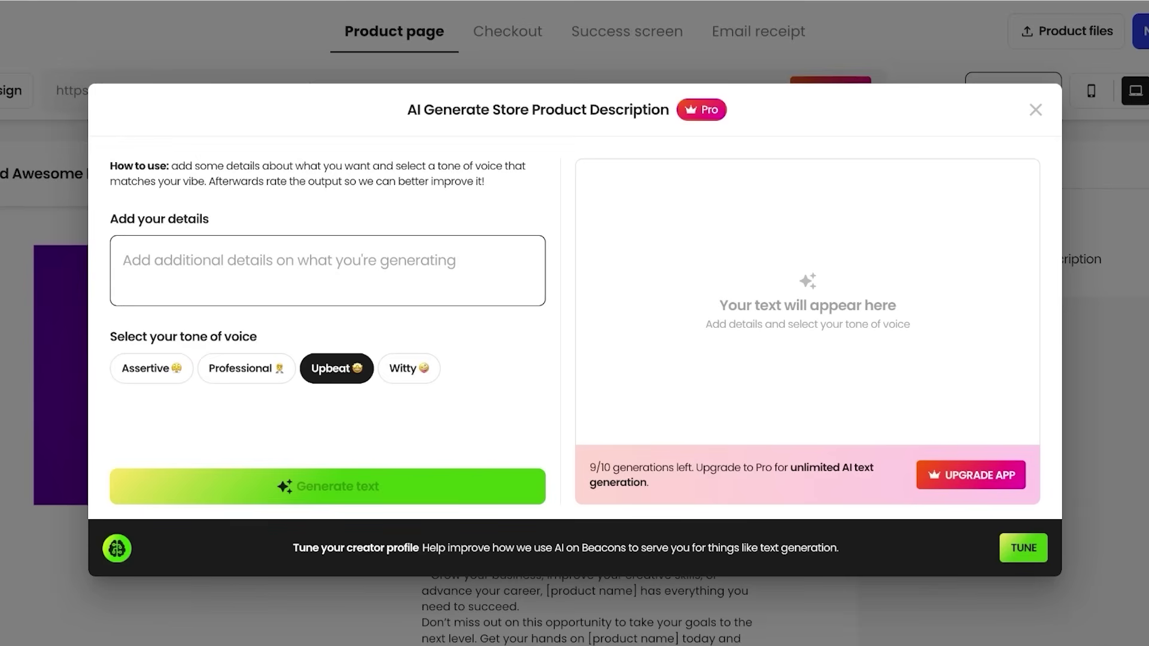
{"action": "left_click", "coordinate": [152, 368]}
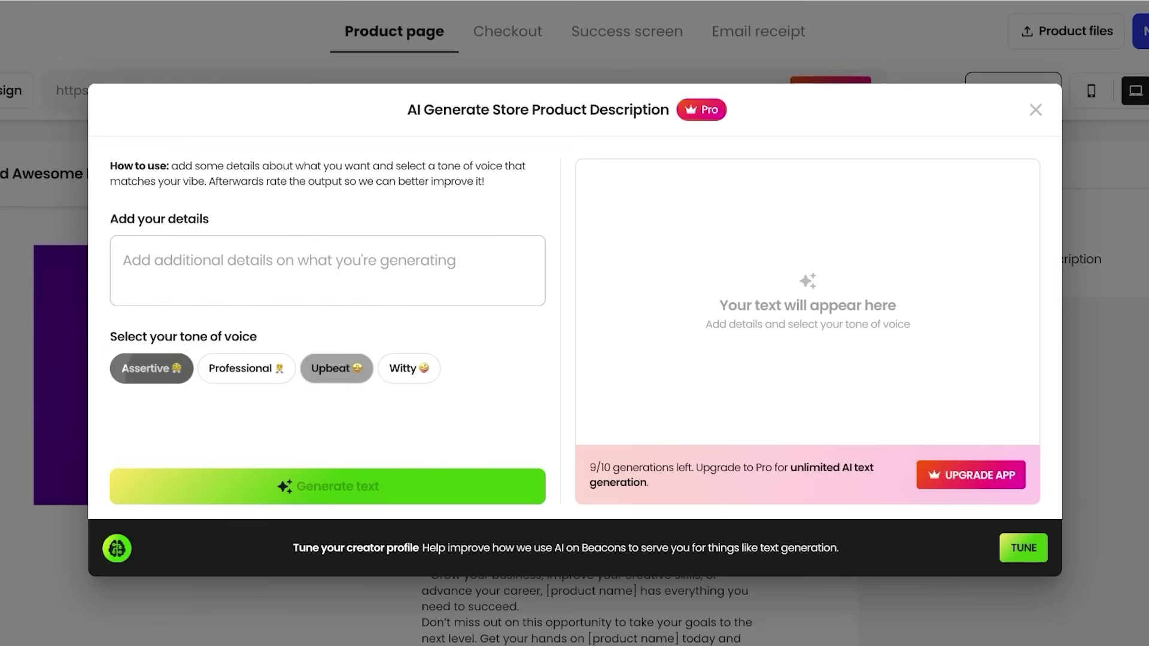
{"action": "left_click", "coordinate": [246, 369]}
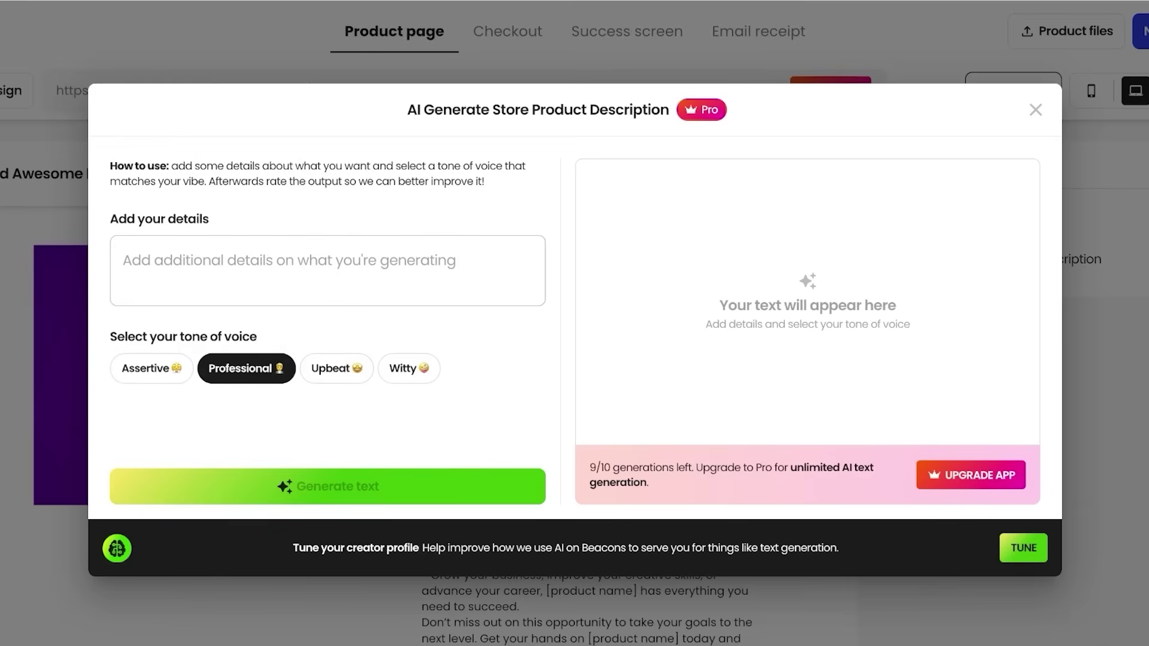
{"action": "key", "text": "Escape"}
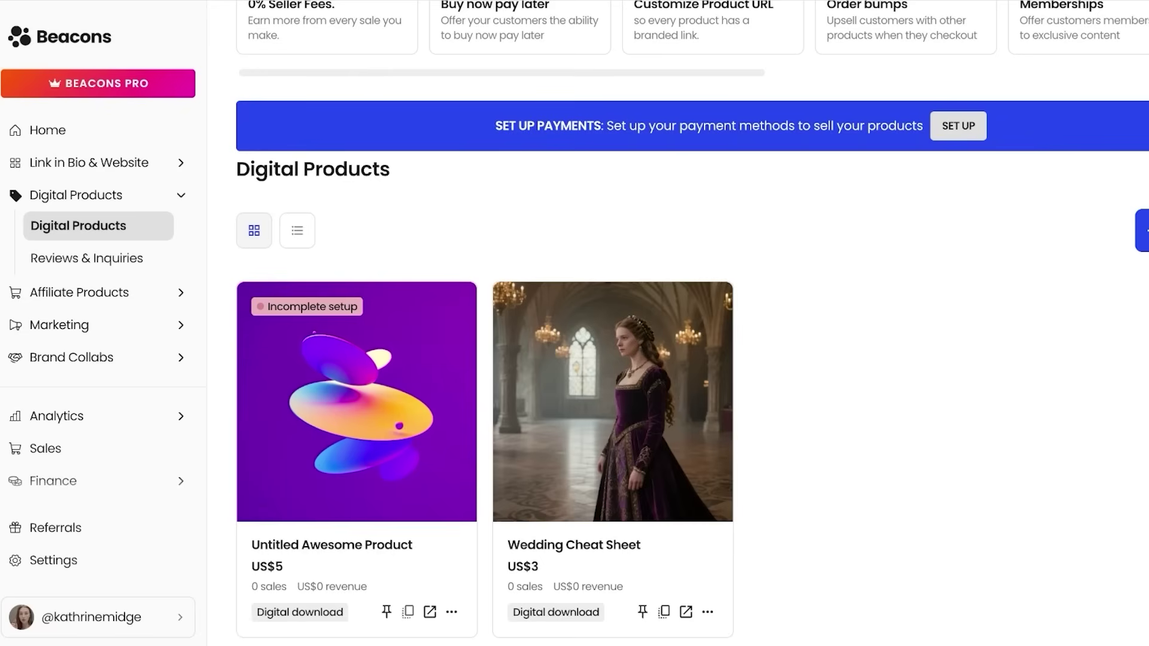
- Begin deleting Untitled Awesome Product, cancel it, and return to the Home dashboard
{"action": "left_click", "coordinate": [452, 612]}
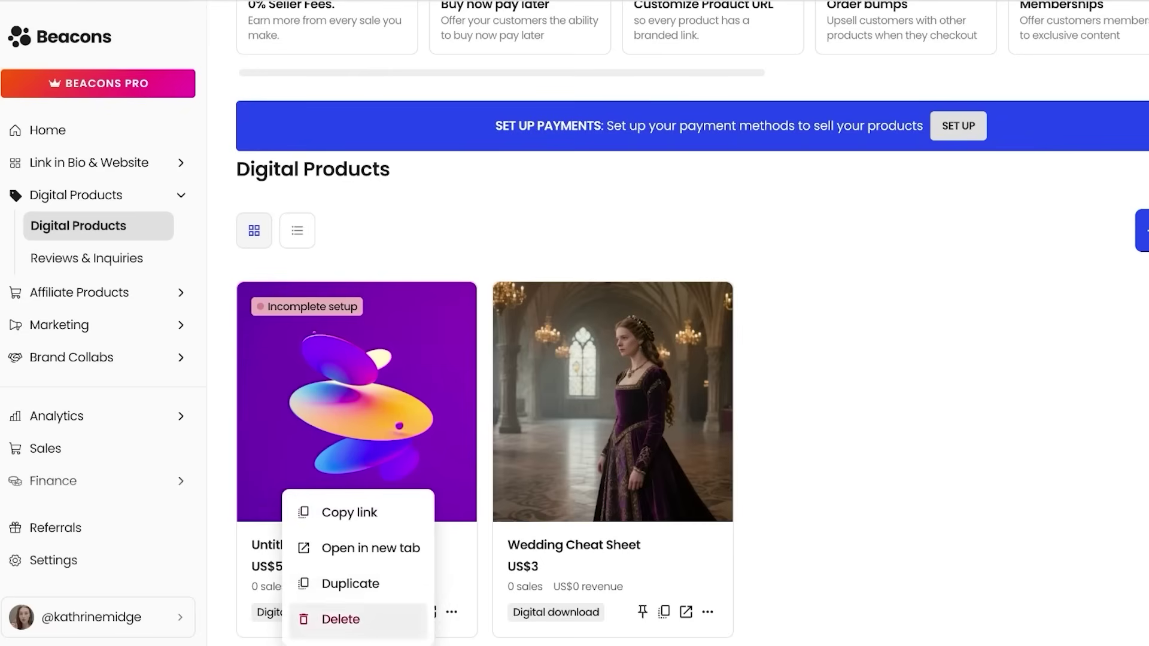
{"action": "left_click", "coordinate": [341, 620]}
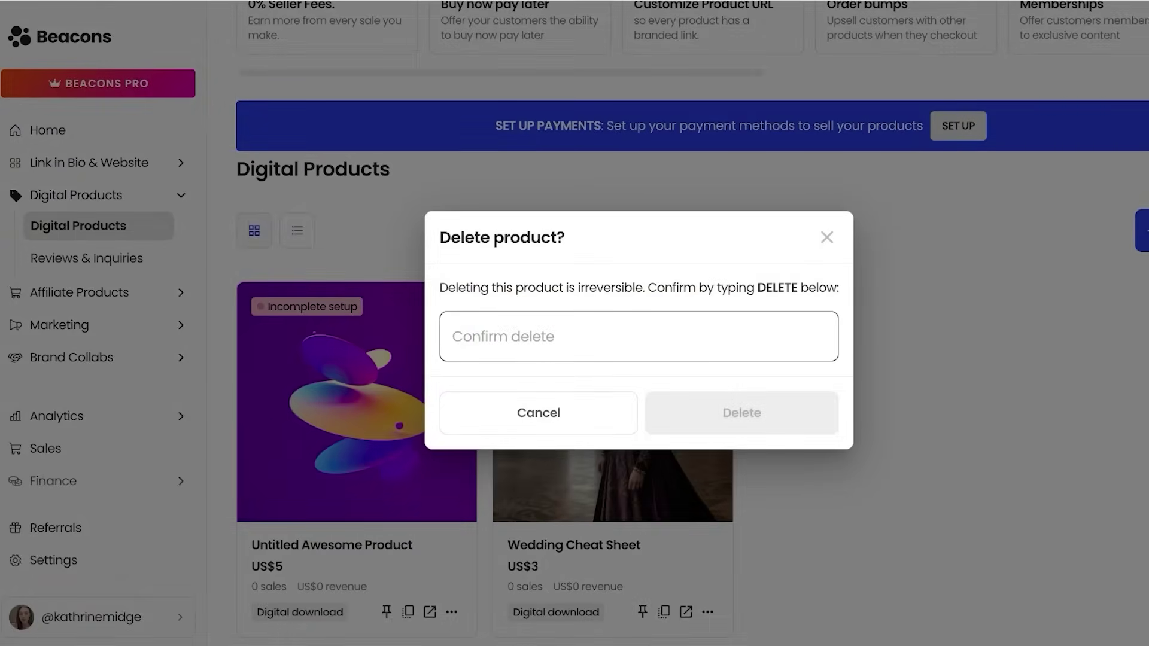
{"action": "key", "text": "Escape"}
{"action": "left_click", "coordinate": [48, 130]}
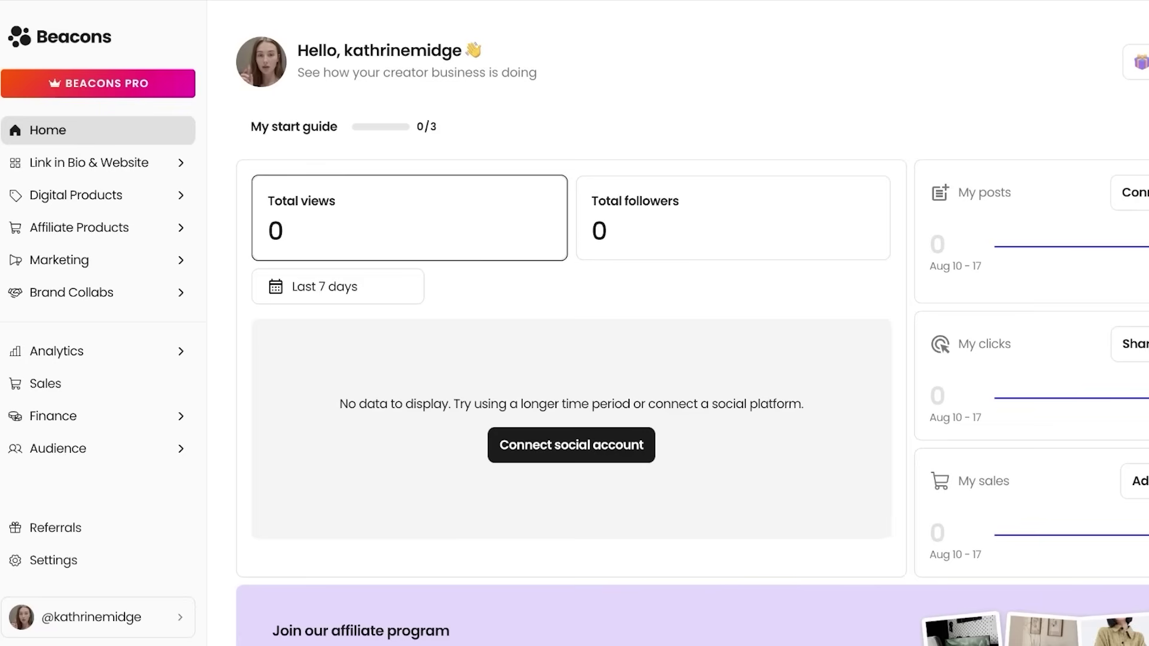
- Read through the Marketing > Email Broadcasts introduction, then open the Link in Bio editor
{"action": "left_click", "coordinate": [14, 260]}
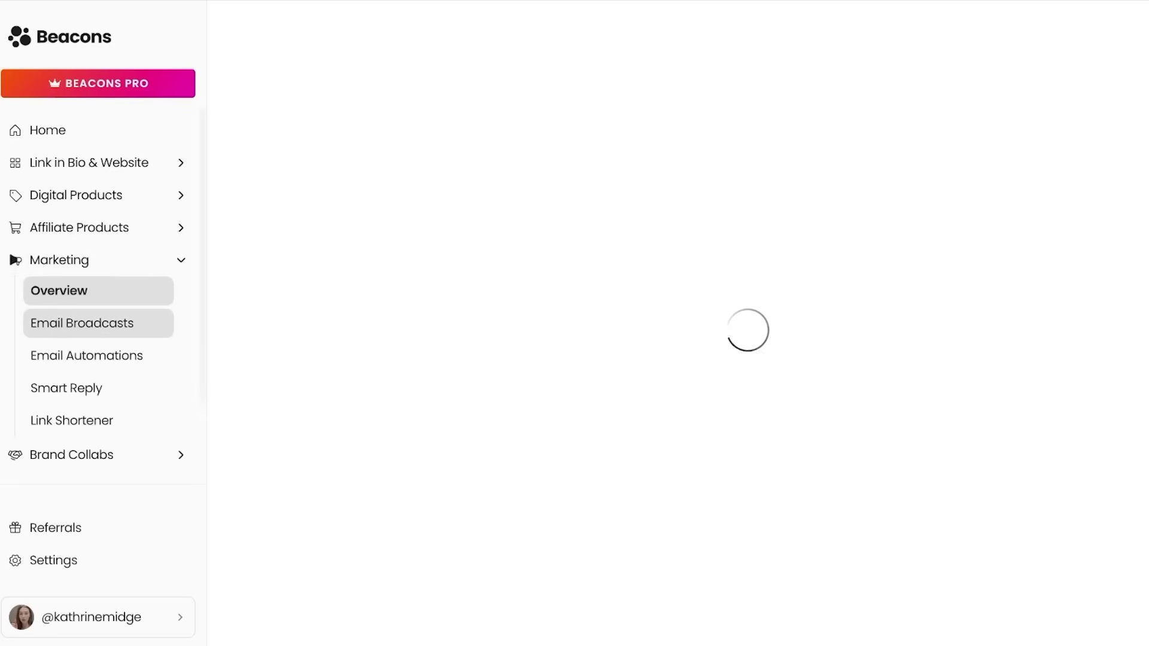
{"action": "left_click", "coordinate": [82, 323]}
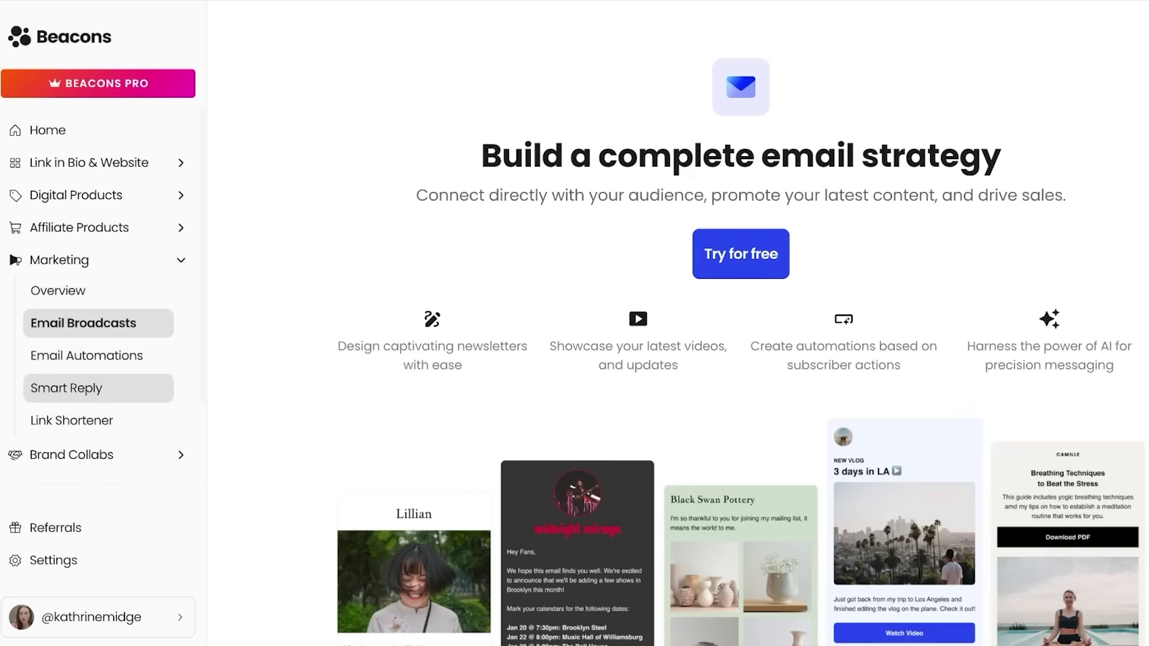
{"action": "scroll", "coordinate": [741, 336], "scroll_direction": "down", "scroll_amount": 2}
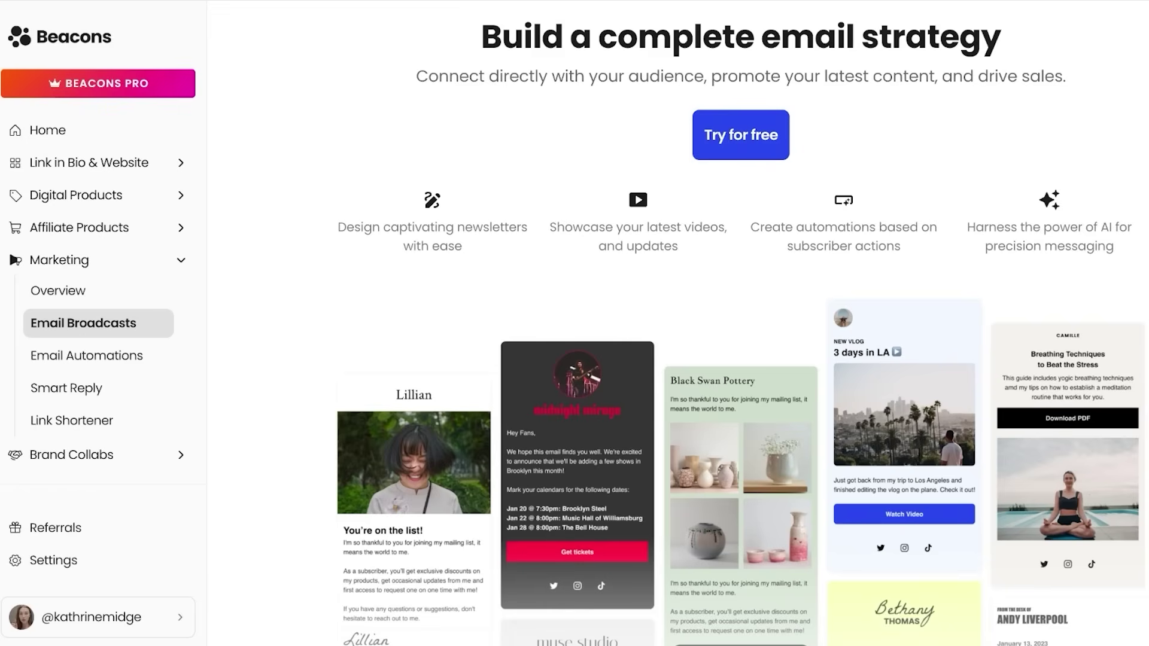
{"action": "scroll", "coordinate": [741, 323], "scroll_direction": "down", "scroll_amount": 2}
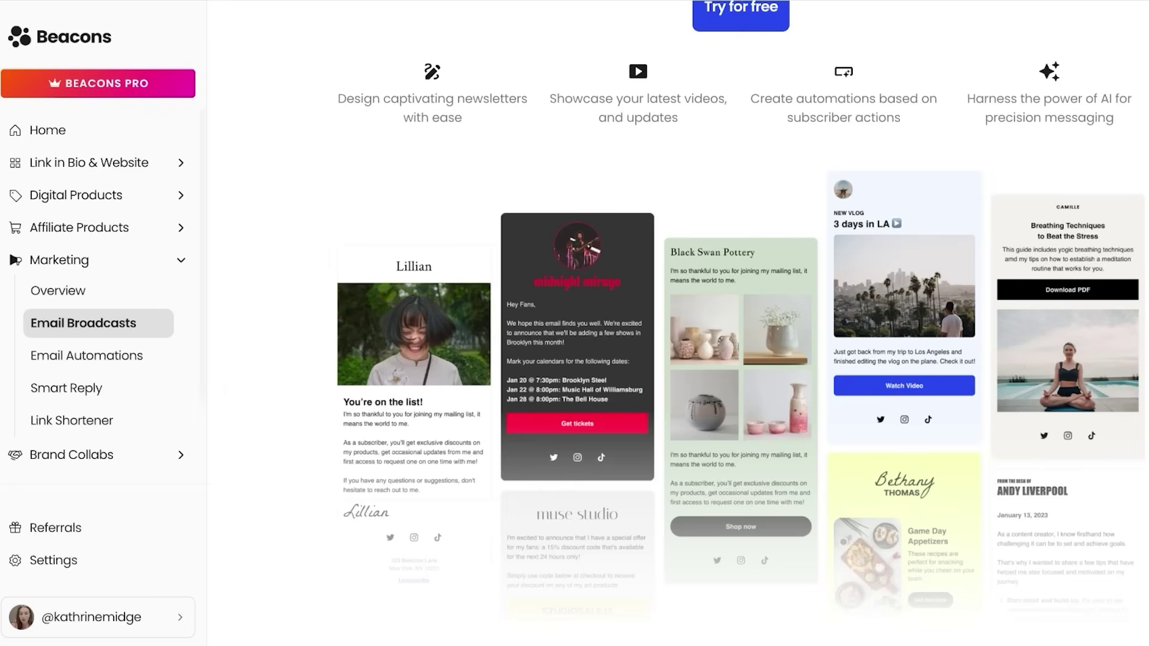
{"action": "left_click", "coordinate": [88, 163]}
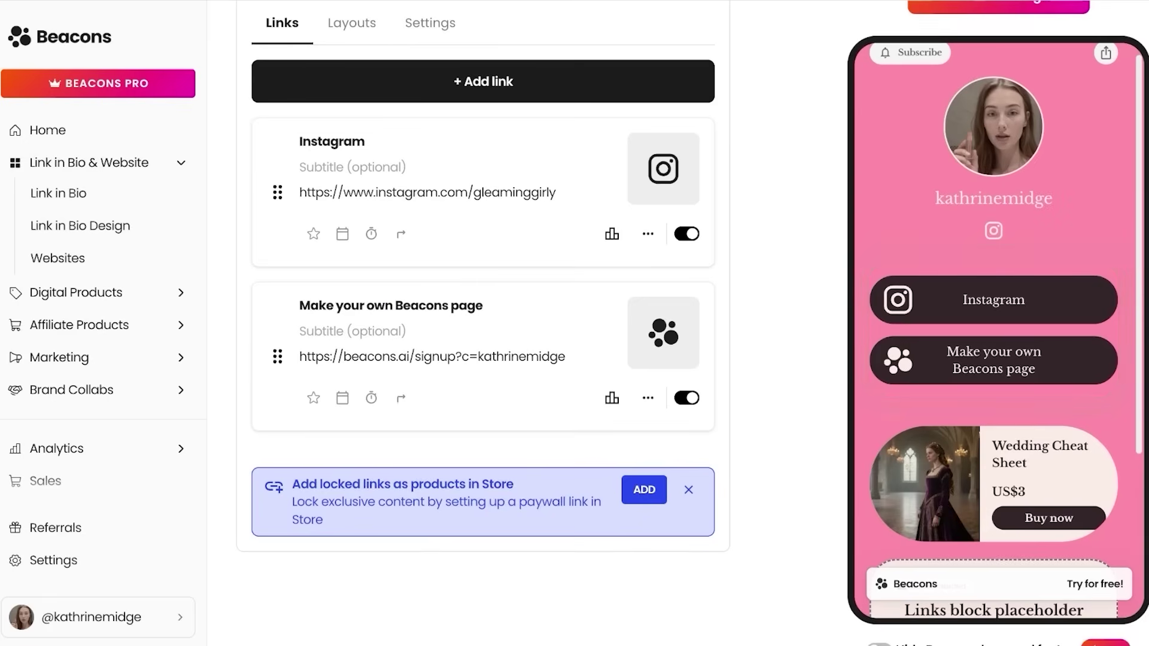
- Browse the Digital Products list, then the Socials and Link in Bio analytics pages
{"action": "scroll", "coordinate": [479, 323], "scroll_direction": "down", "scroll_amount": 1}
{"action": "left_click", "coordinate": [76, 292]}
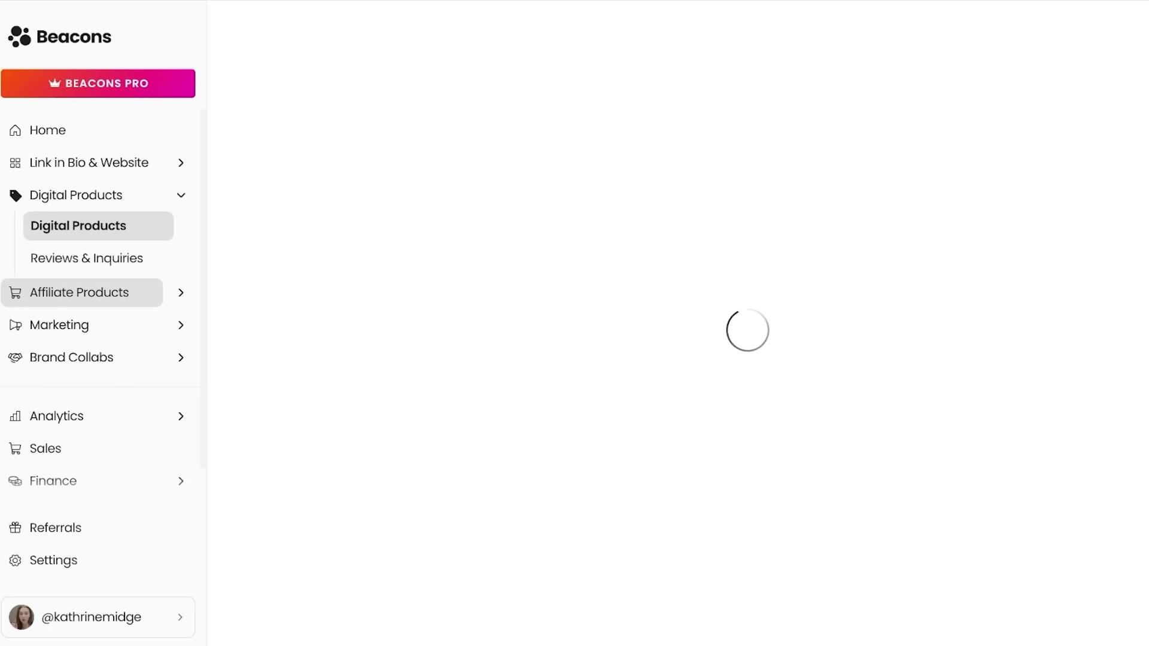
{"action": "scroll", "coordinate": [692, 335], "scroll_direction": "down", "scroll_amount": 3}
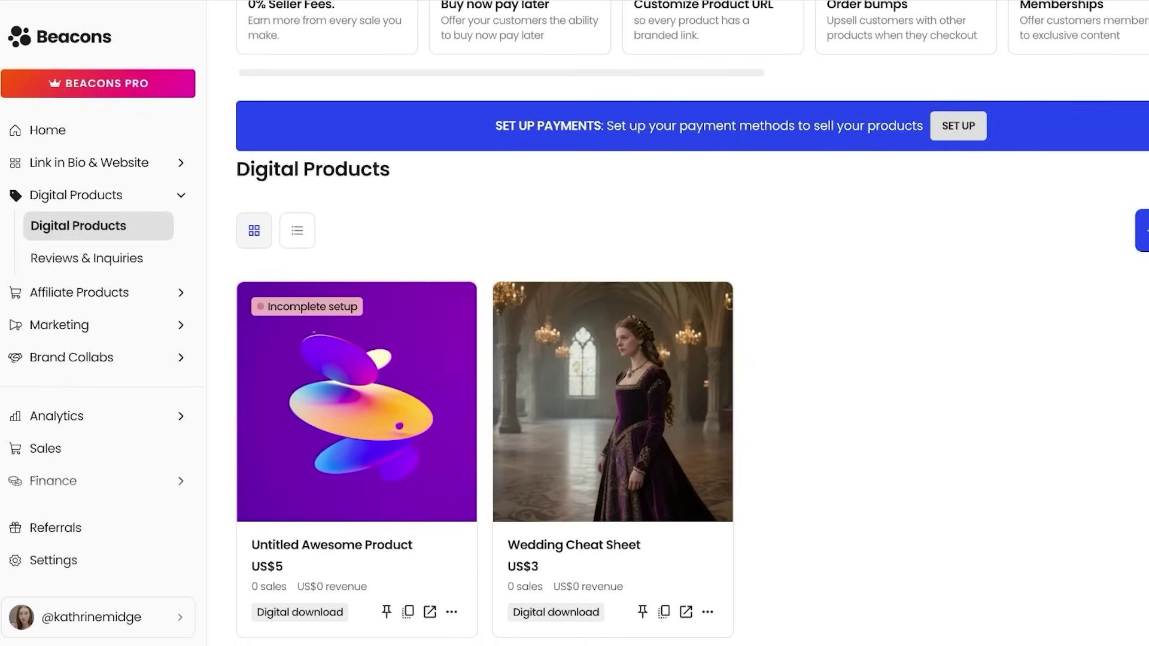
{"action": "left_click", "coordinate": [57, 416]}
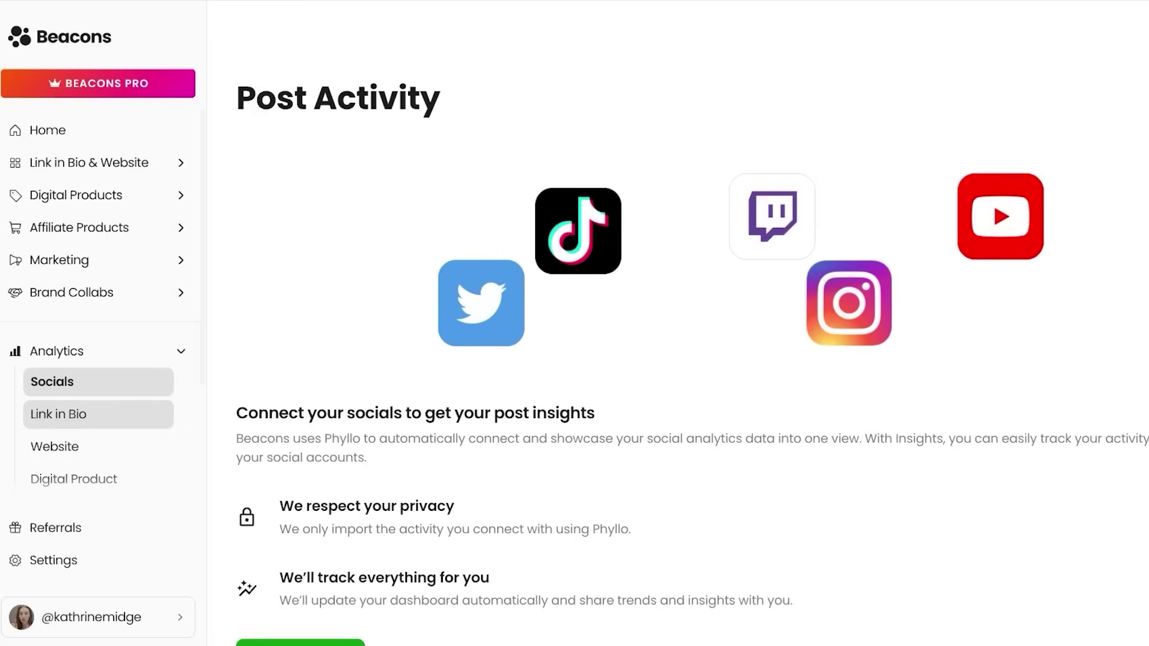
{"action": "left_click", "coordinate": [59, 414]}
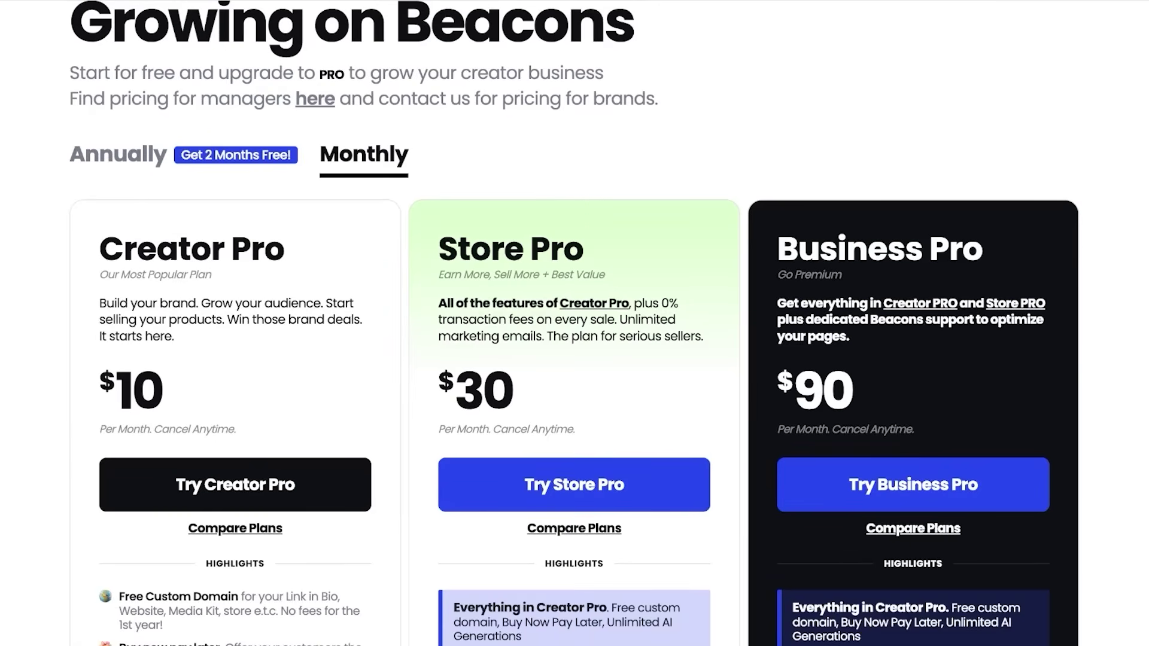
- Scroll through the Creator Pro, Store Pro, Business Pro and Free Plan details, then back up
{"action": "scroll", "coordinate": [575, 323], "scroll_direction": "down", "scroll_amount": 3}
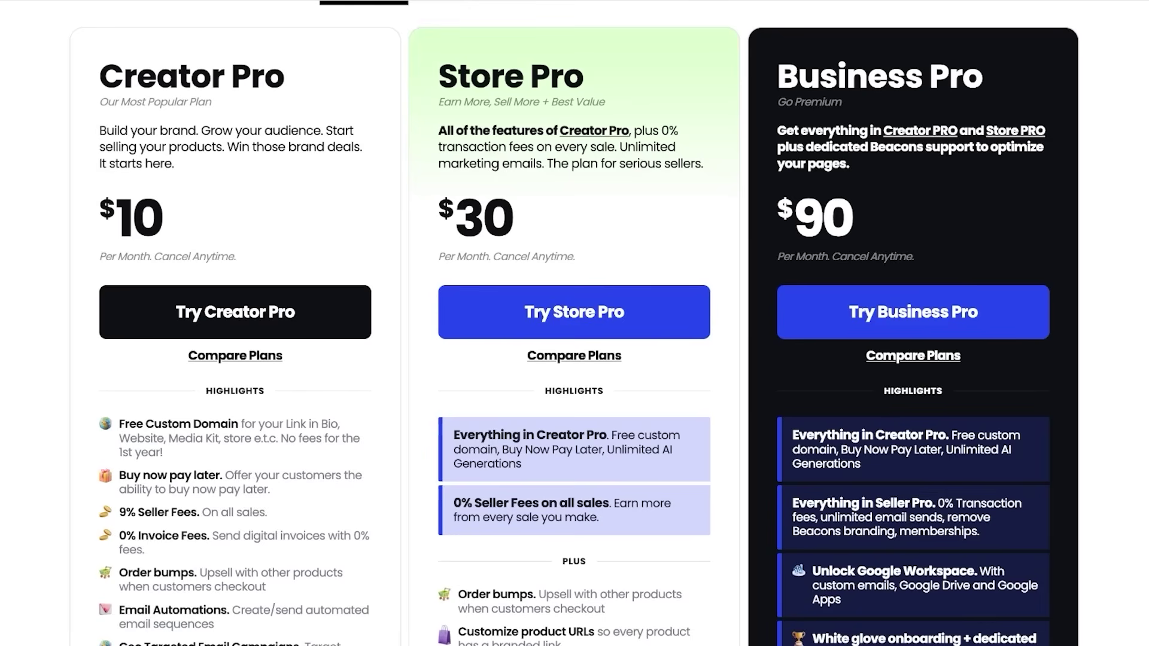
{"action": "scroll", "coordinate": [575, 323], "scroll_direction": "up", "scroll_amount": 1}
{"action": "scroll", "coordinate": [575, 323], "scroll_direction": "down", "scroll_amount": 4}
{"action": "scroll", "coordinate": [575, 323], "scroll_direction": "up", "scroll_amount": 7}
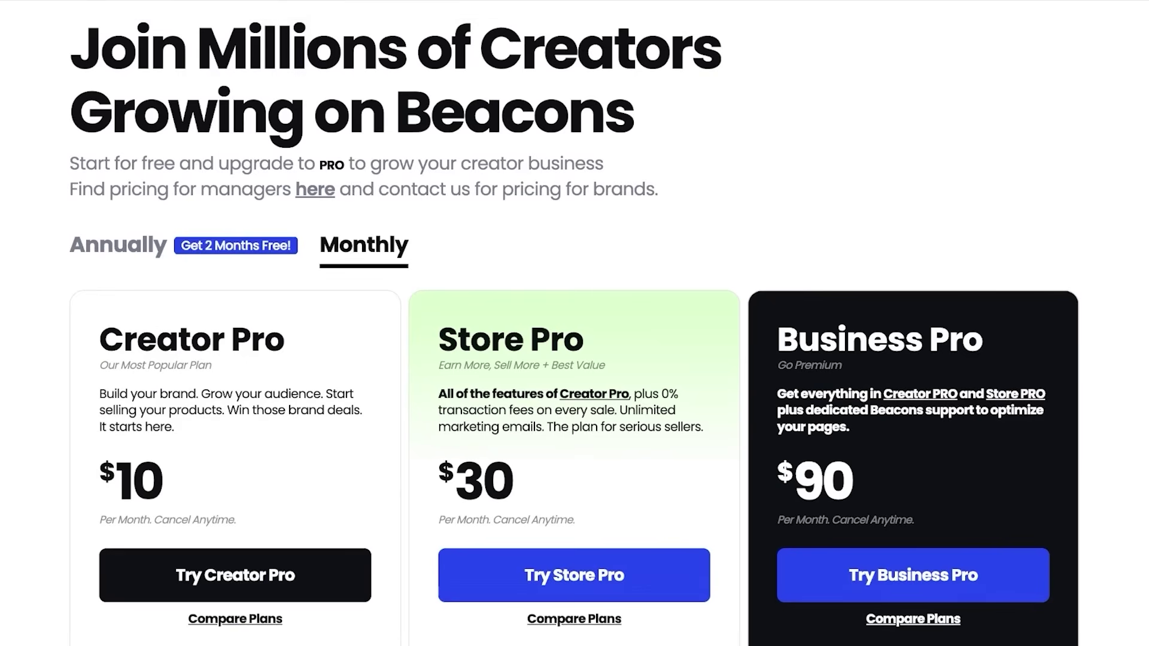
{"action": "scroll", "coordinate": [575, 323], "scroll_direction": "down", "scroll_amount": 4}
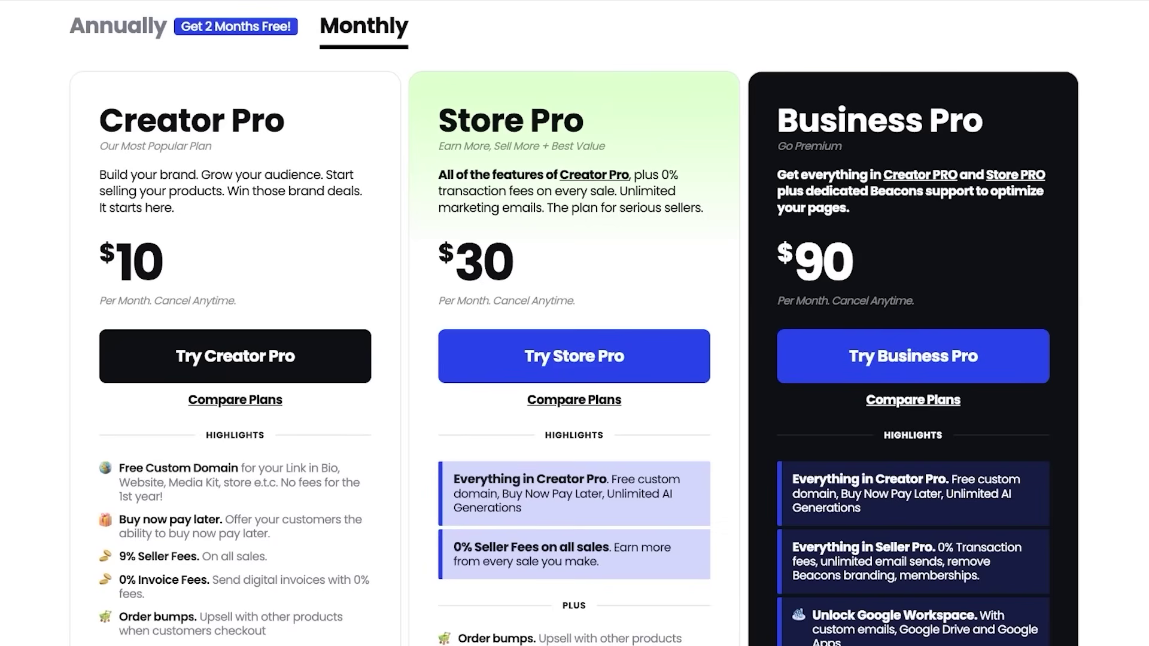
{"action": "scroll", "coordinate": [575, 323], "scroll_direction": "down", "scroll_amount": 9}
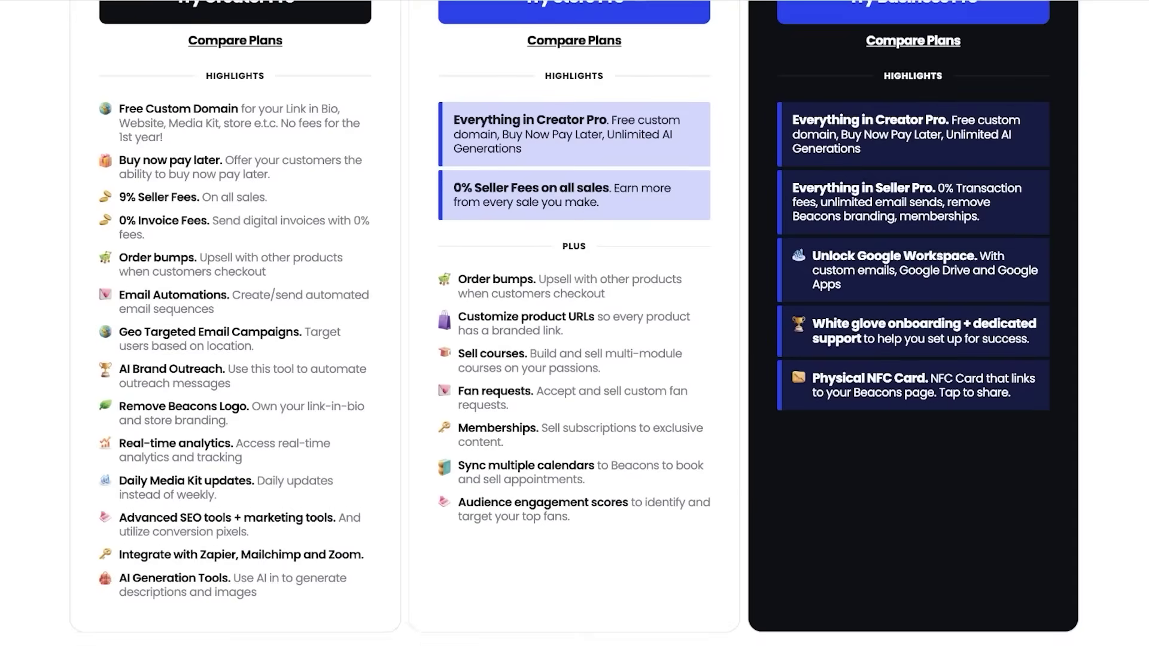
{"action": "scroll", "coordinate": [575, 323], "scroll_direction": "down", "scroll_amount": 4}
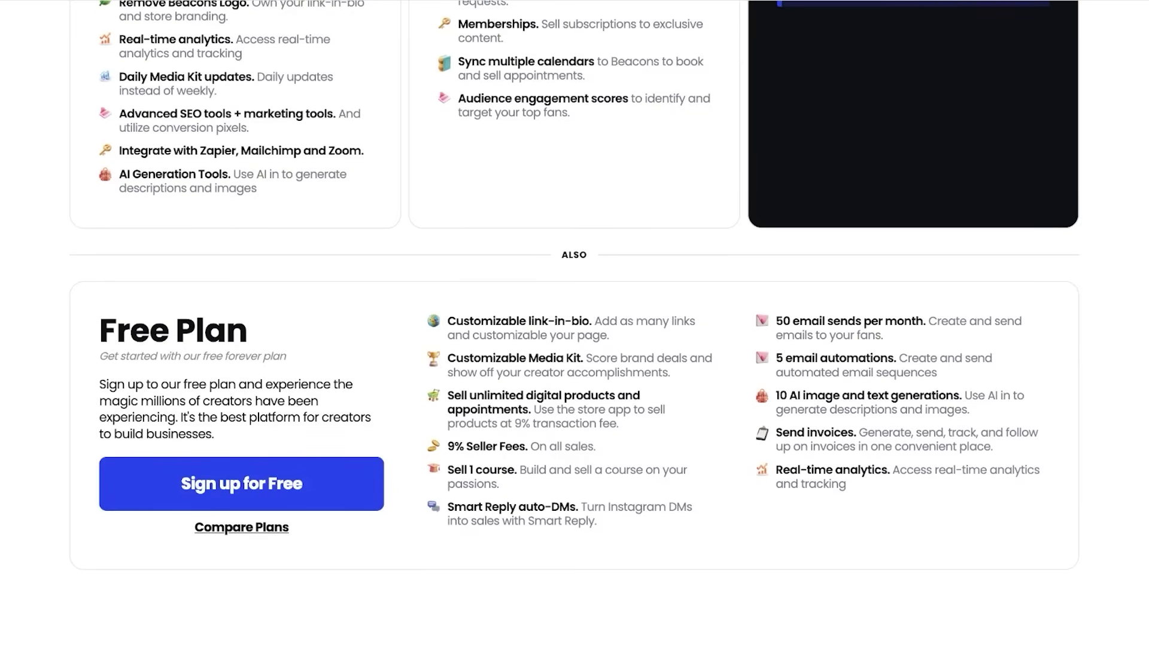
{"action": "scroll", "coordinate": [574, 323], "scroll_direction": "up", "scroll_amount": 8}
{"action": "scroll", "coordinate": [574, 323], "scroll_direction": "up", "scroll_amount": 5}
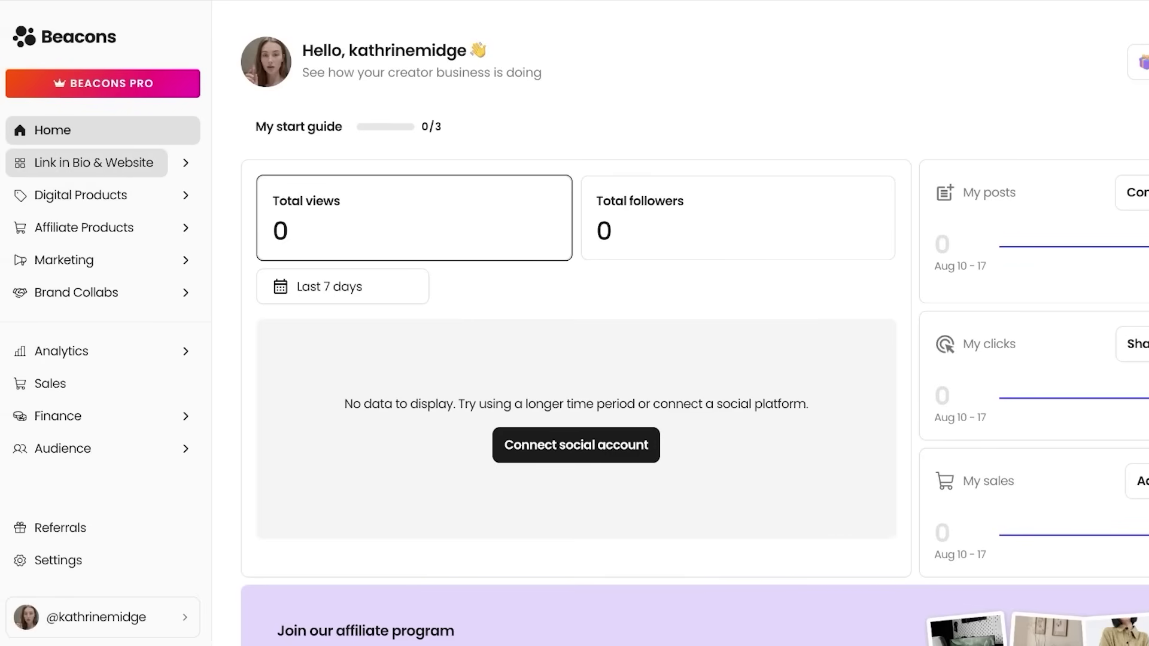
{"action": "left_click", "coordinate": [81, 195]}
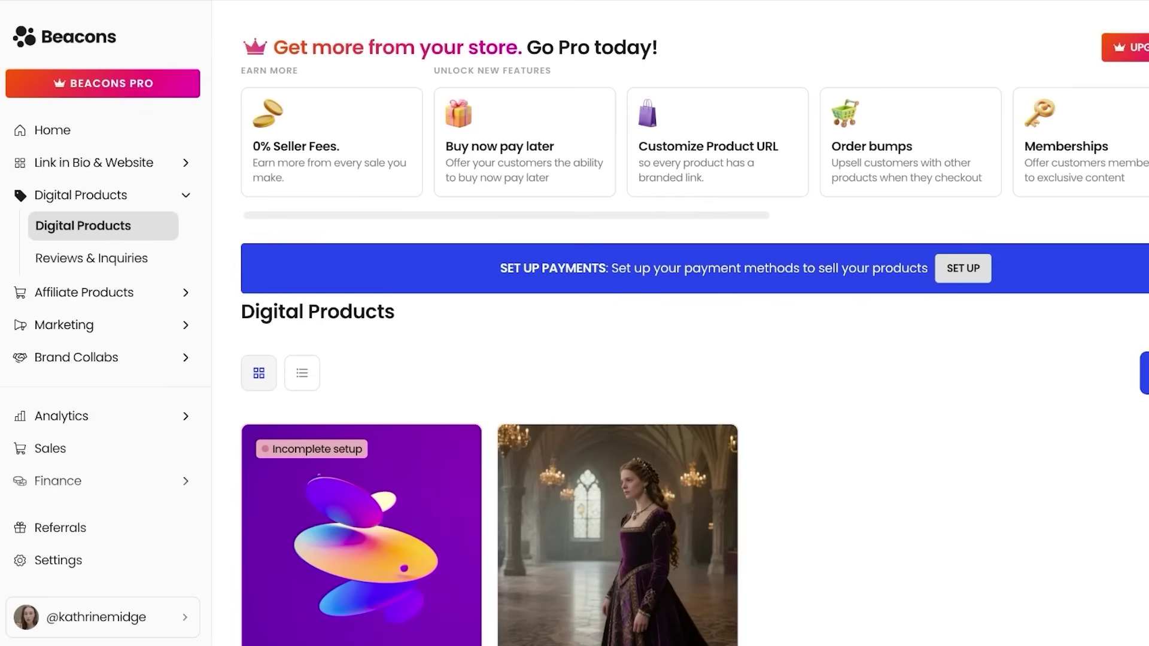
{"action": "left_click", "coordinate": [53, 130]}
- Open the Link in Bio editor and try adding a new page, cancelling the prompt
{"action": "left_click", "coordinate": [94, 162]}
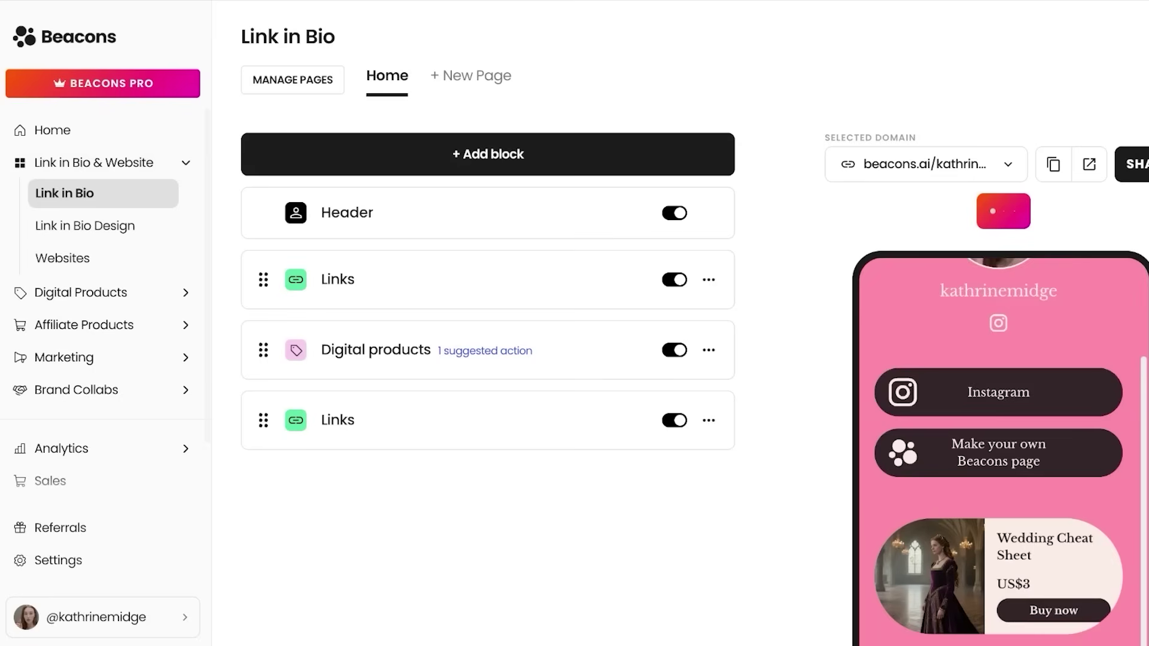
{"action": "scroll", "coordinate": [658, 323], "scroll_direction": "down", "scroll_amount": 5}
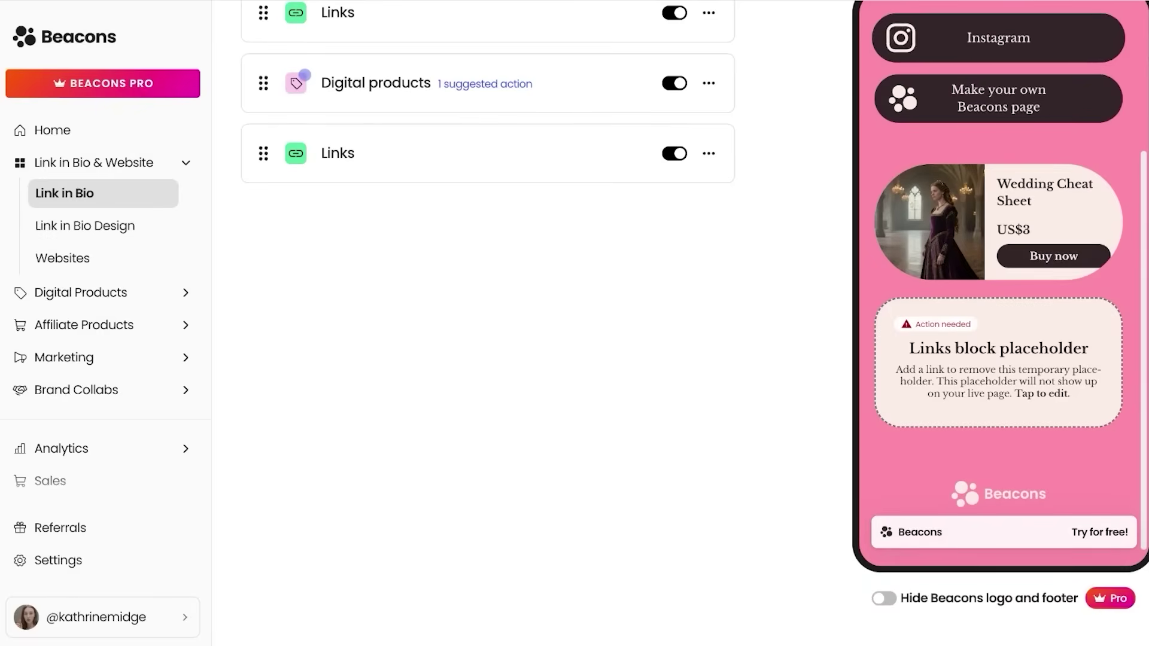
{"action": "scroll", "coordinate": [998, 324], "scroll_direction": "up", "scroll_amount": 10}
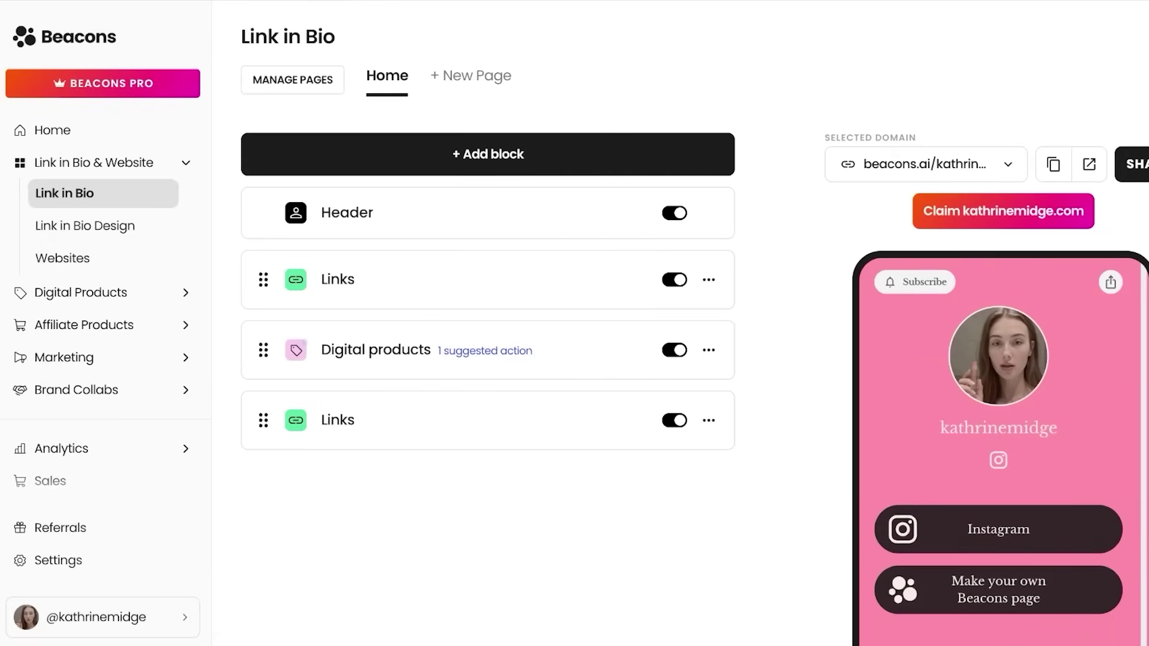
{"action": "left_click", "coordinate": [471, 75]}
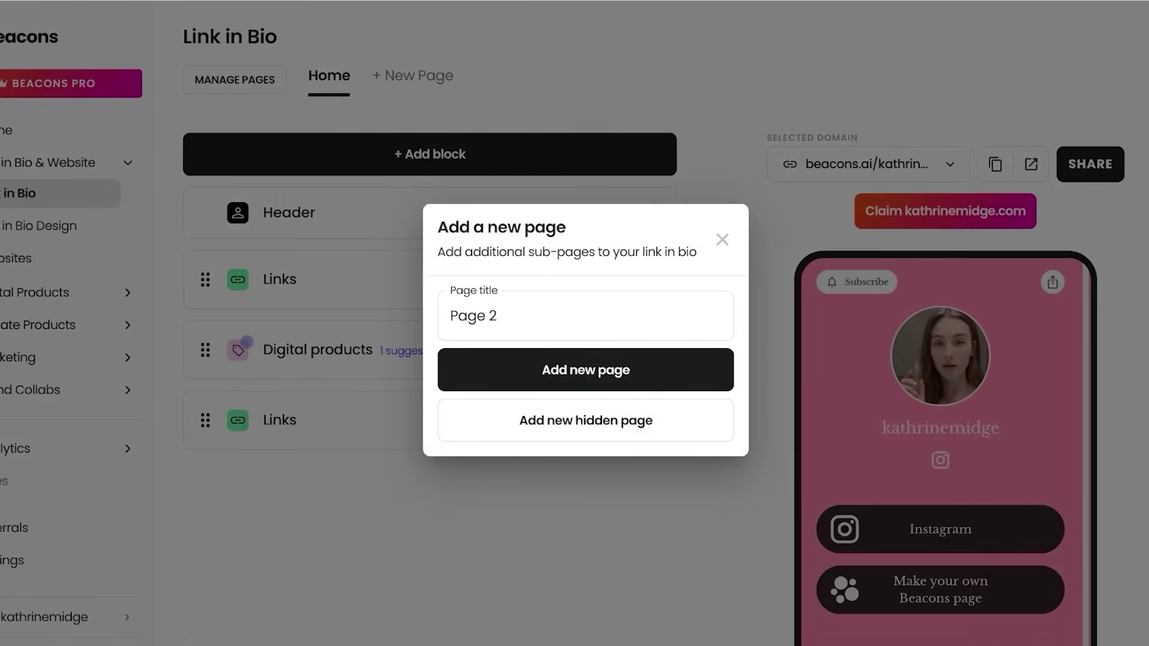
{"action": "left_click", "coordinate": [723, 240]}
- View the home page's options in Manage Pages, close the dialog, and review the preview
{"action": "left_click", "coordinate": [234, 80]}
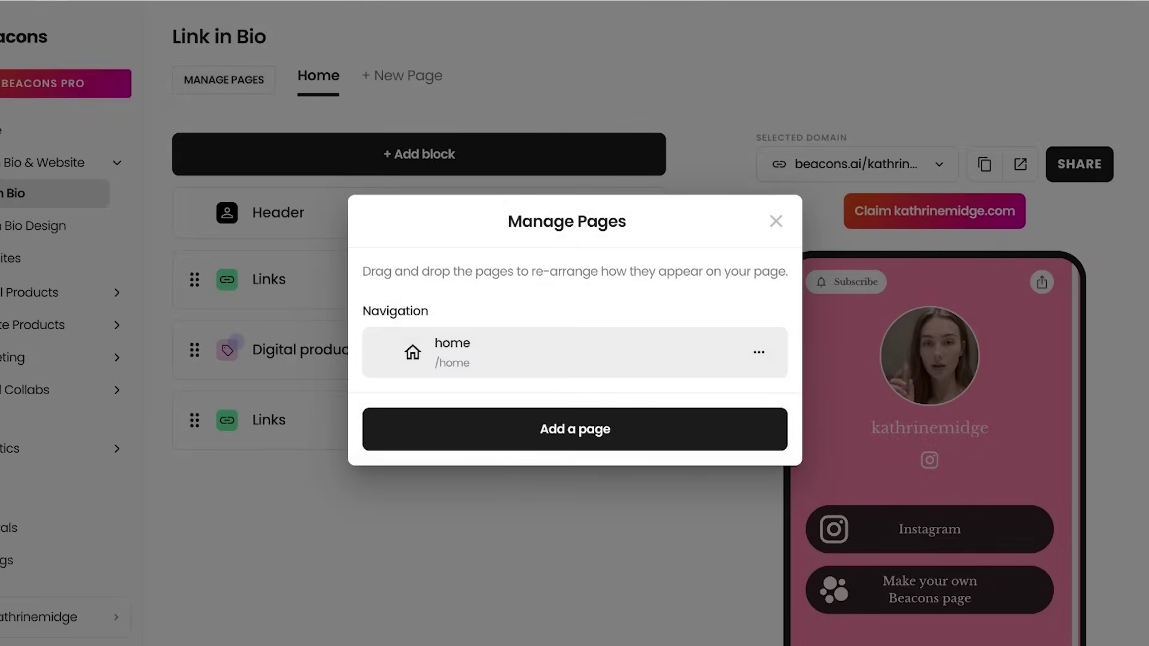
{"action": "left_click", "coordinate": [759, 353]}
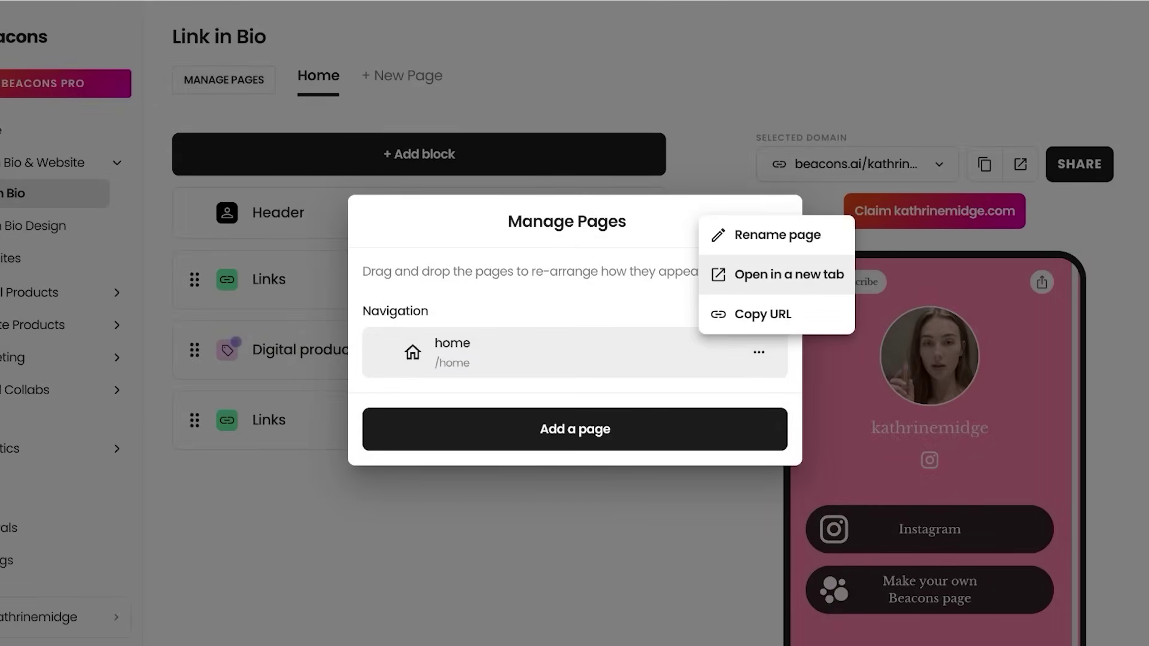
{"action": "key", "text": "Escape"}
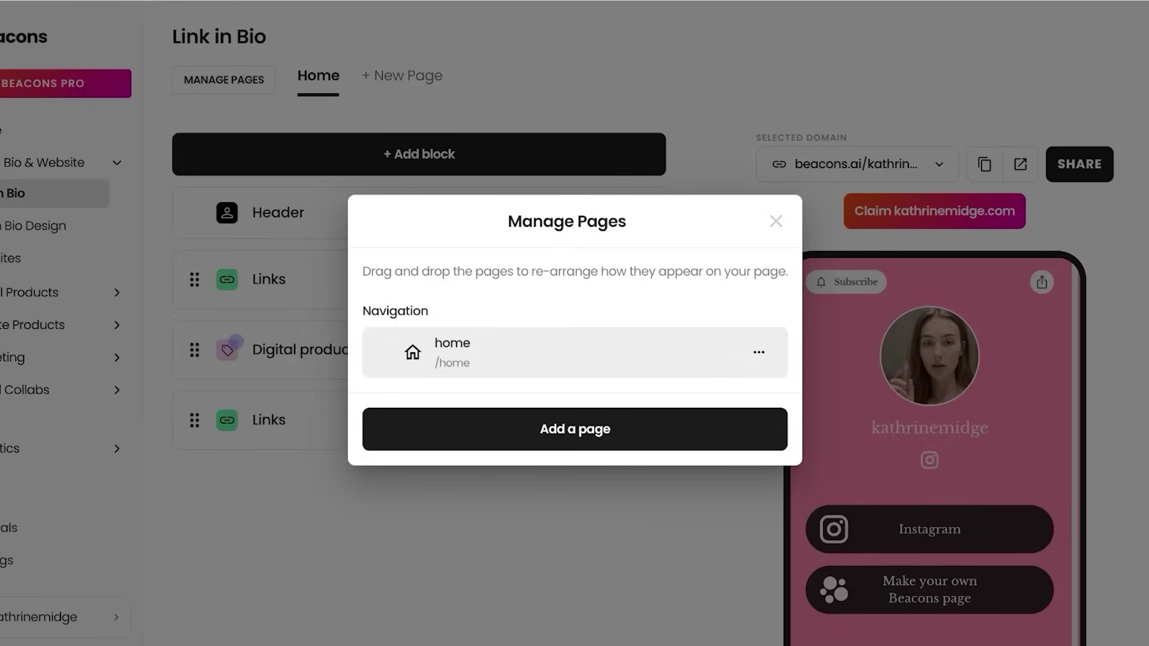
{"action": "left_click", "coordinate": [776, 221]}
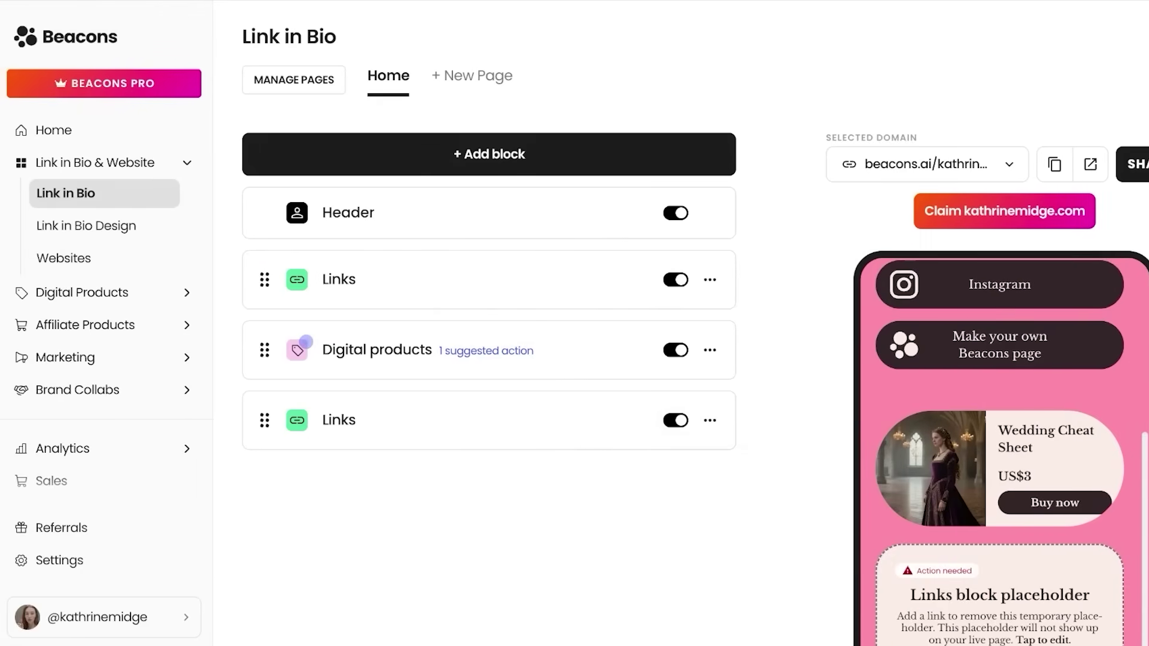
{"action": "scroll", "coordinate": [489, 299], "scroll_direction": "down", "scroll_amount": 4}
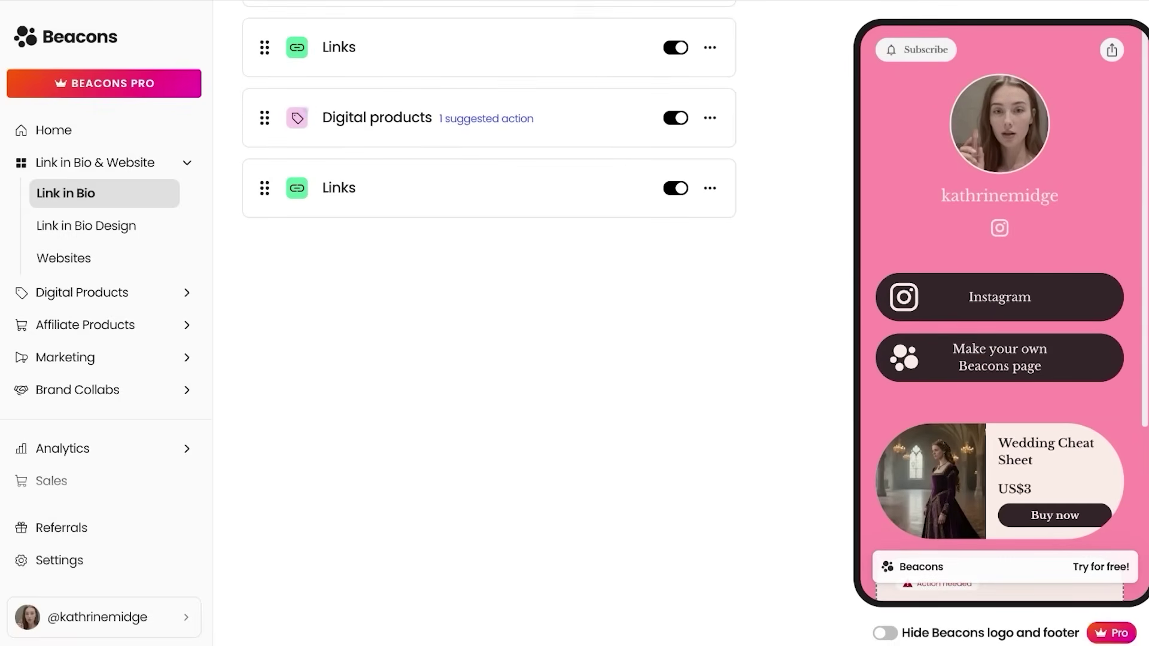
{"action": "scroll", "coordinate": [488, 299], "scroll_direction": "down", "scroll_amount": 1}
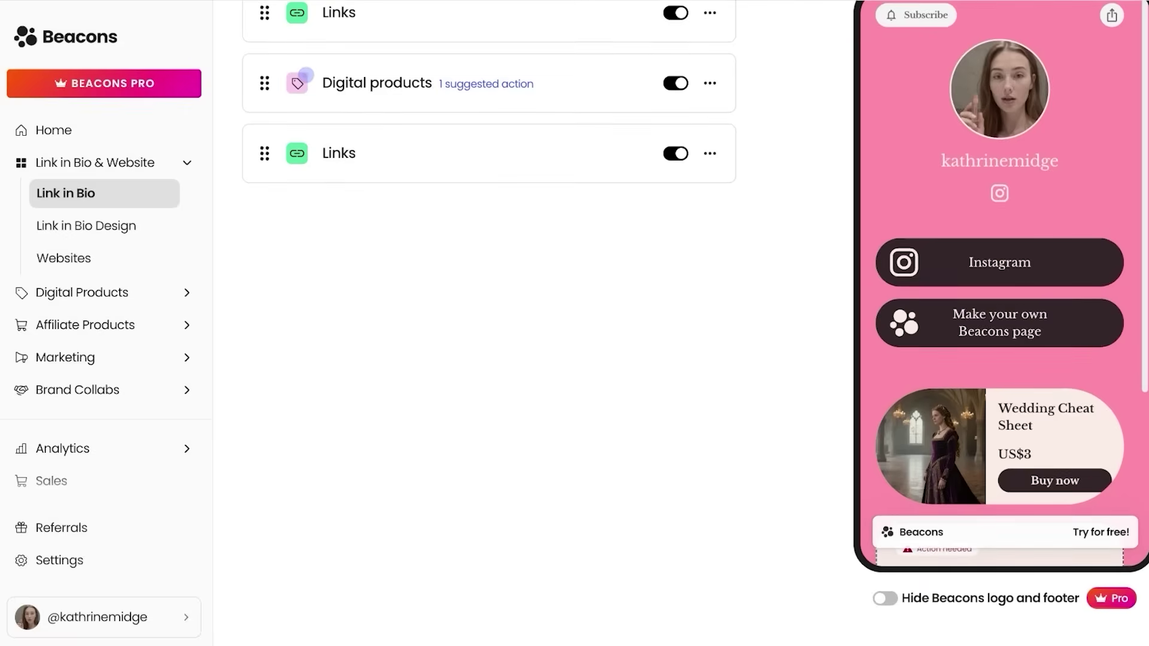
{"action": "scroll", "coordinate": [488, 299], "scroll_direction": "up", "scroll_amount": 5}
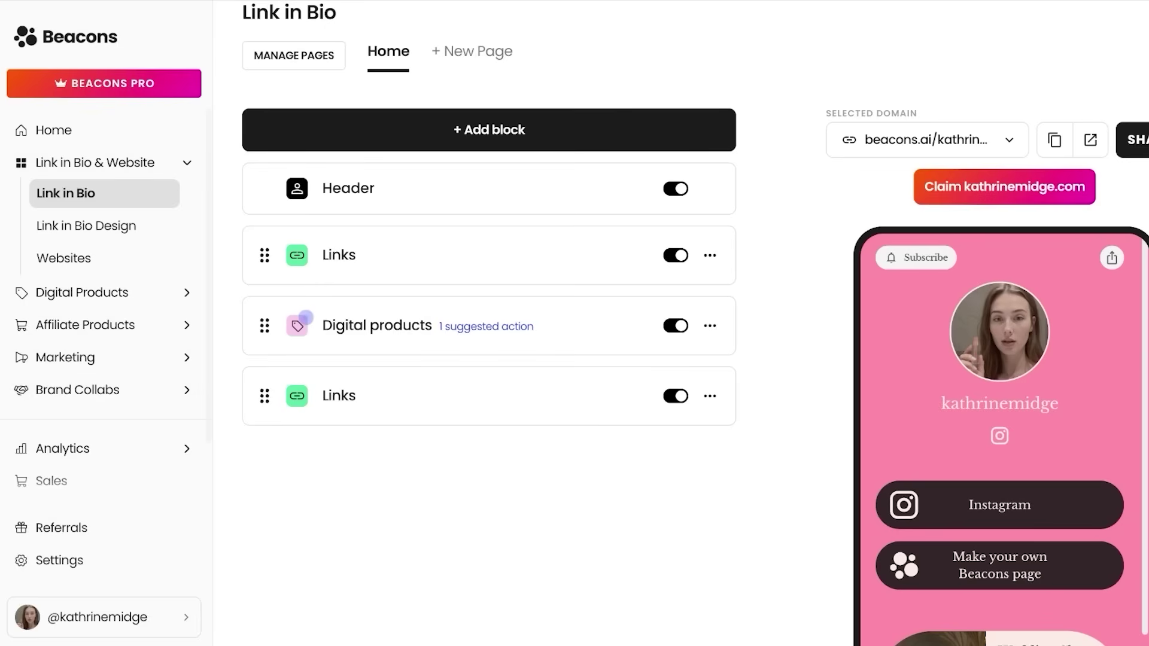
{"action": "scroll", "coordinate": [185, 322], "scroll_direction": "down", "scroll_amount": 1}
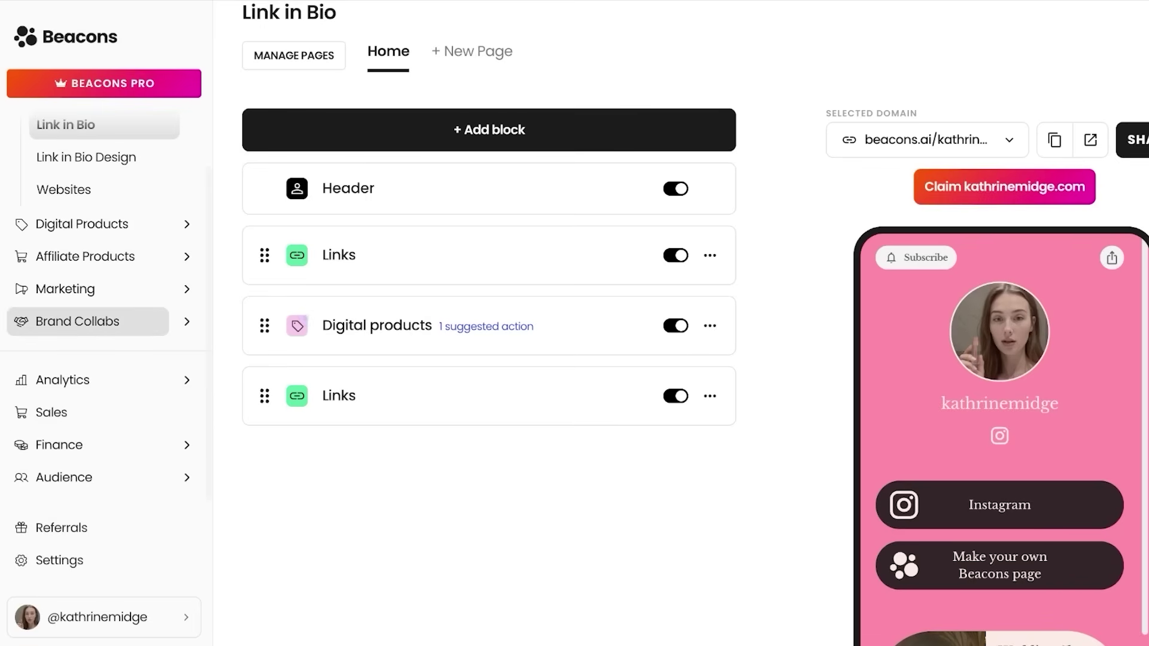
- Browse the email automation templates under Marketing, then return to the Home dashboard
{"action": "left_click", "coordinate": [90, 289]}
{"action": "left_click", "coordinate": [94, 288]}
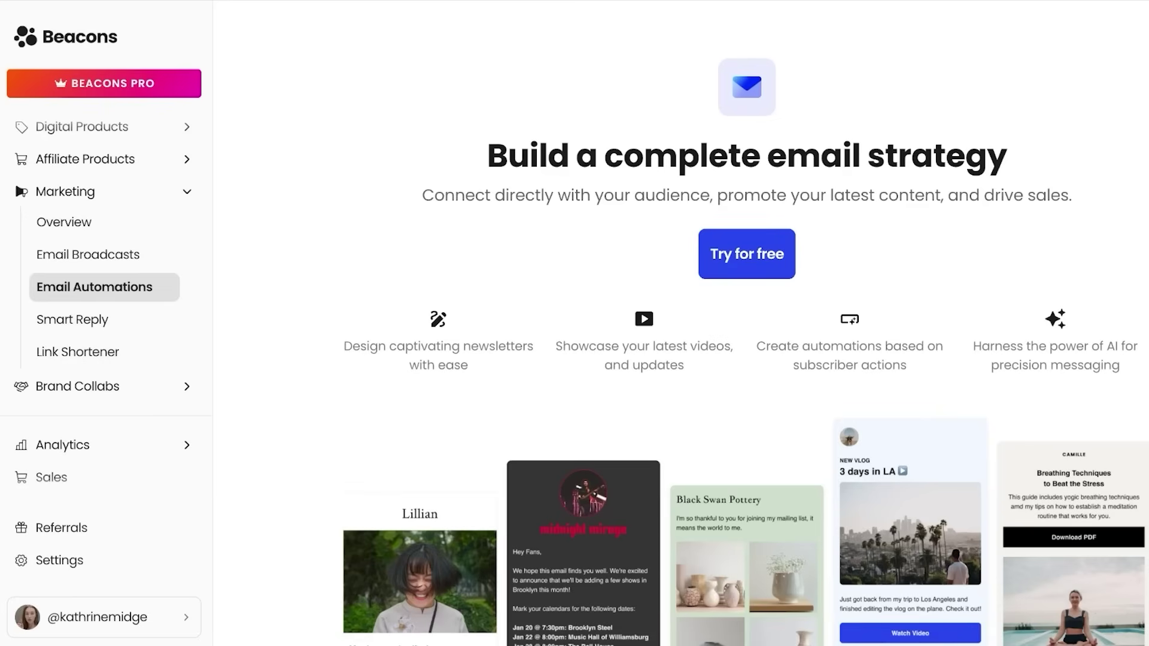
{"action": "scroll", "coordinate": [746, 323], "scroll_direction": "down", "scroll_amount": 3}
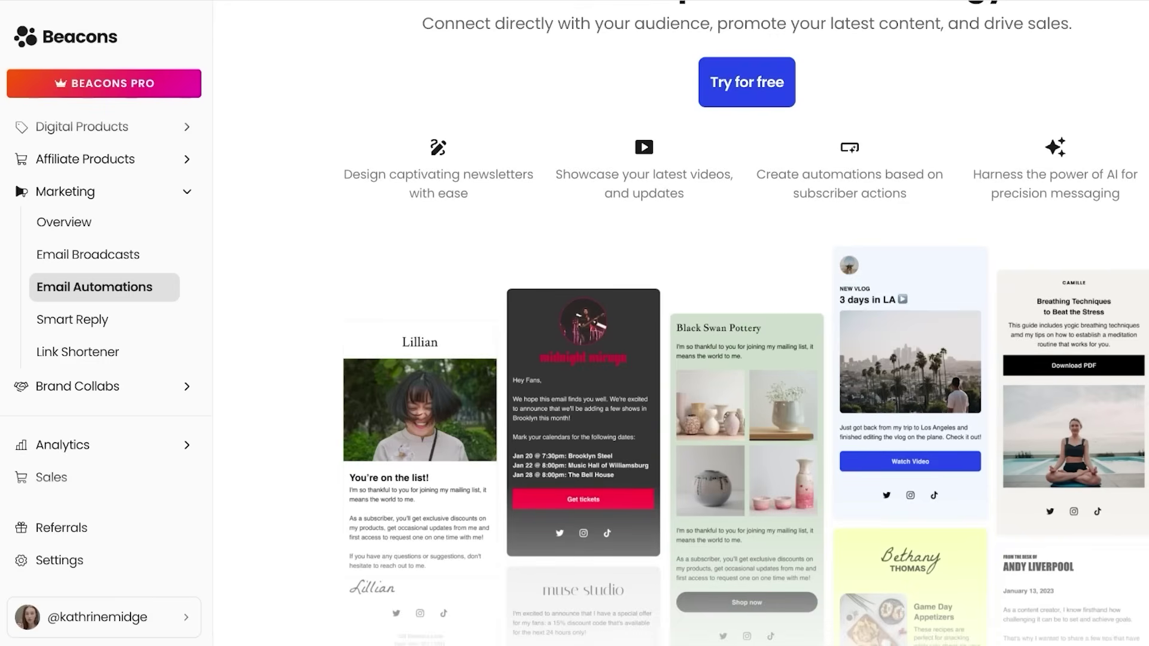
{"action": "scroll", "coordinate": [103, 303], "scroll_direction": "up", "scroll_amount": 2}
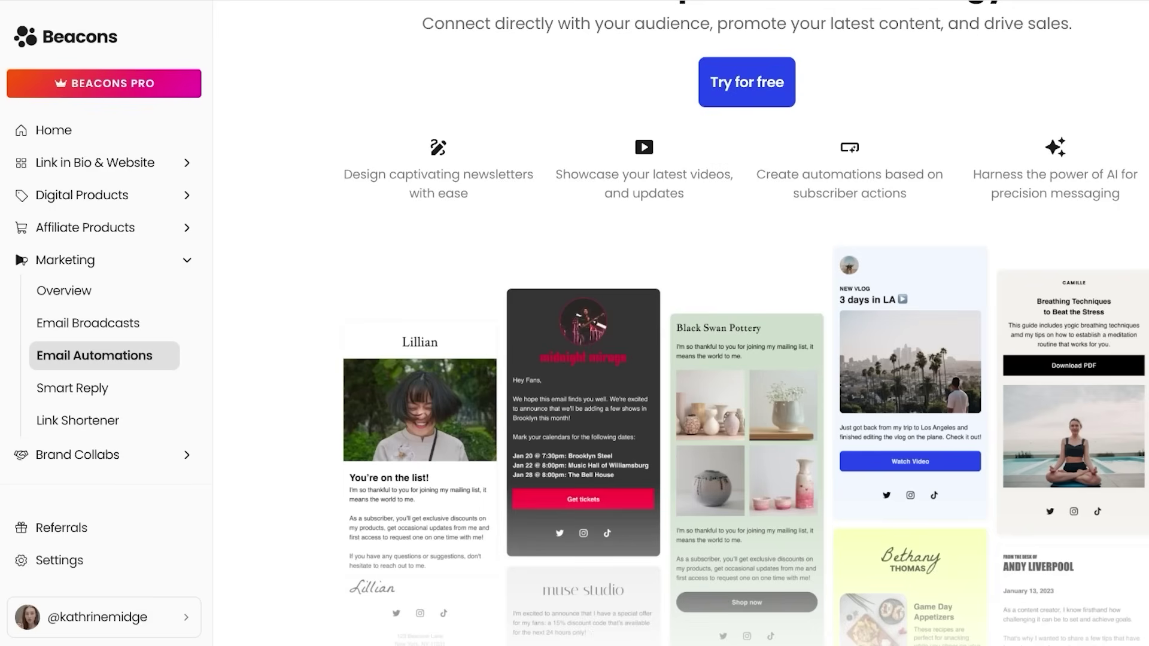
{"action": "left_click", "coordinate": [54, 130]}
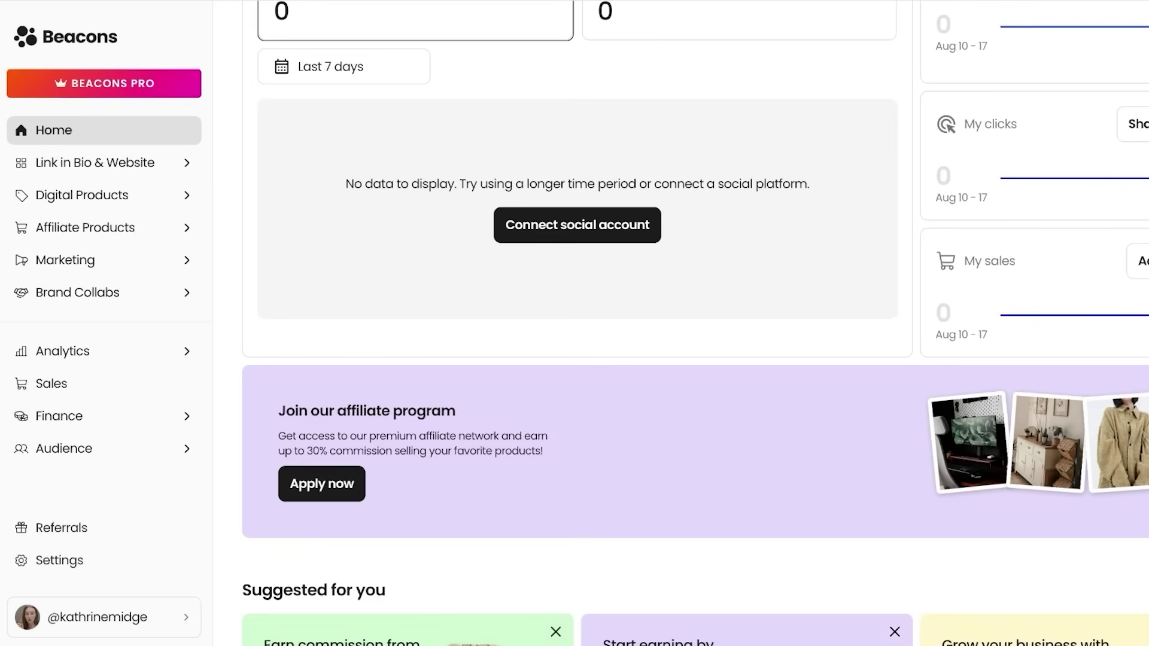
{"action": "scroll", "coordinate": [695, 324], "scroll_direction": "up", "scroll_amount": 4}
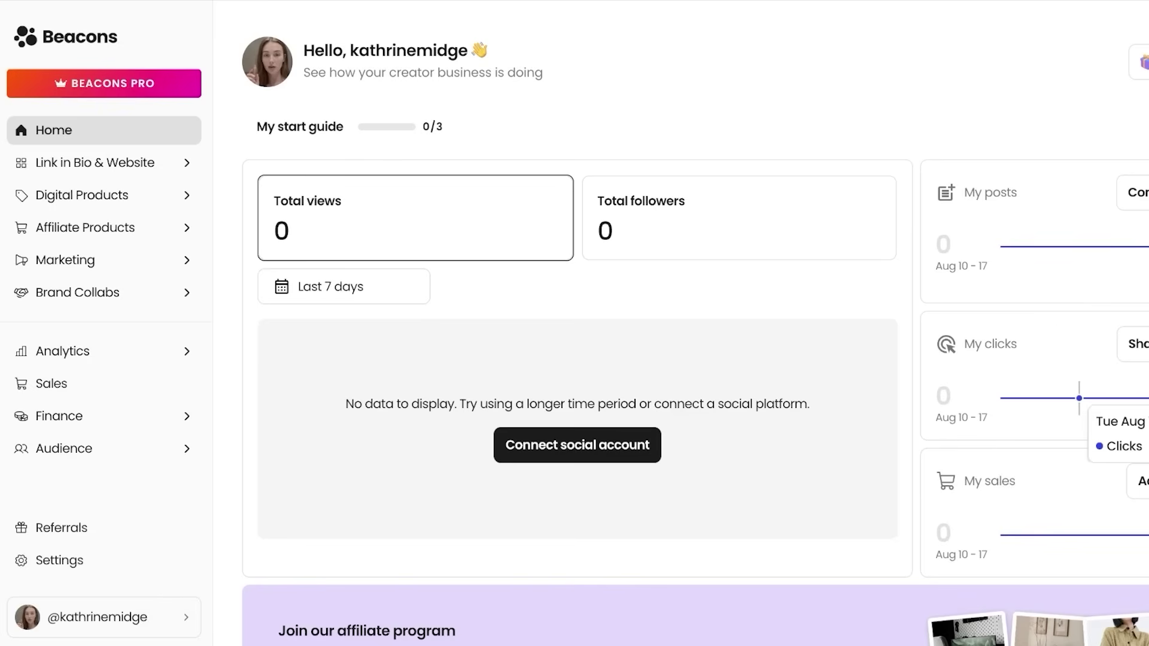
{"action": "scroll", "coordinate": [695, 334], "scroll_direction": "down", "scroll_amount": 1}
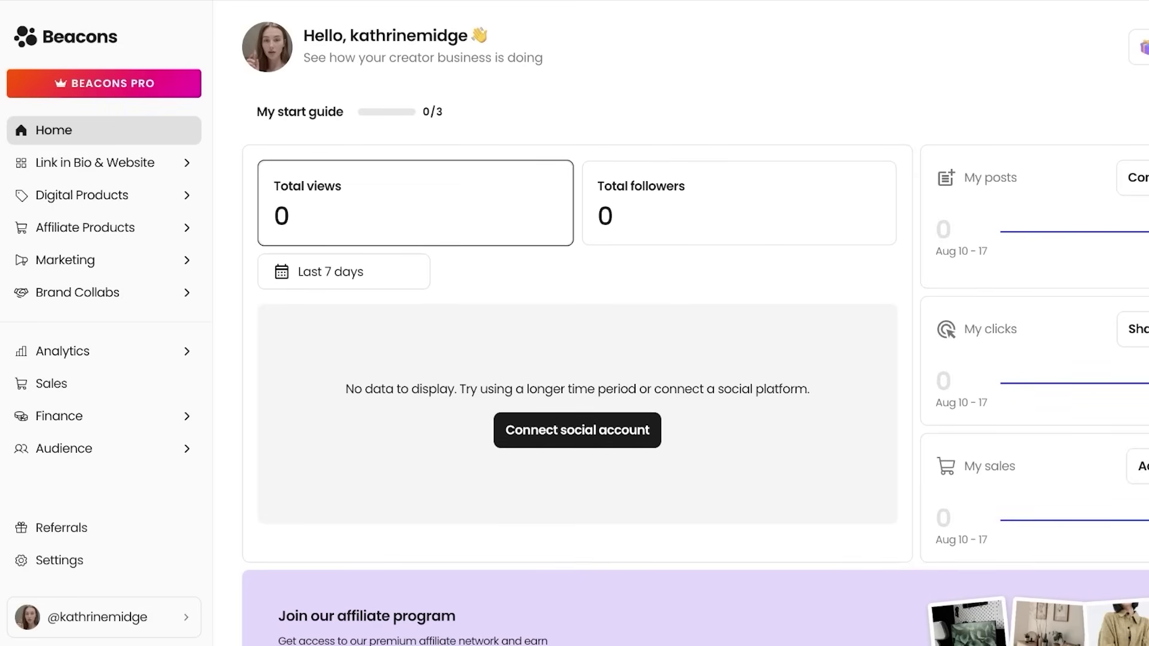
{"action": "scroll", "coordinate": [1078, 258], "scroll_direction": "down", "scroll_amount": 2}
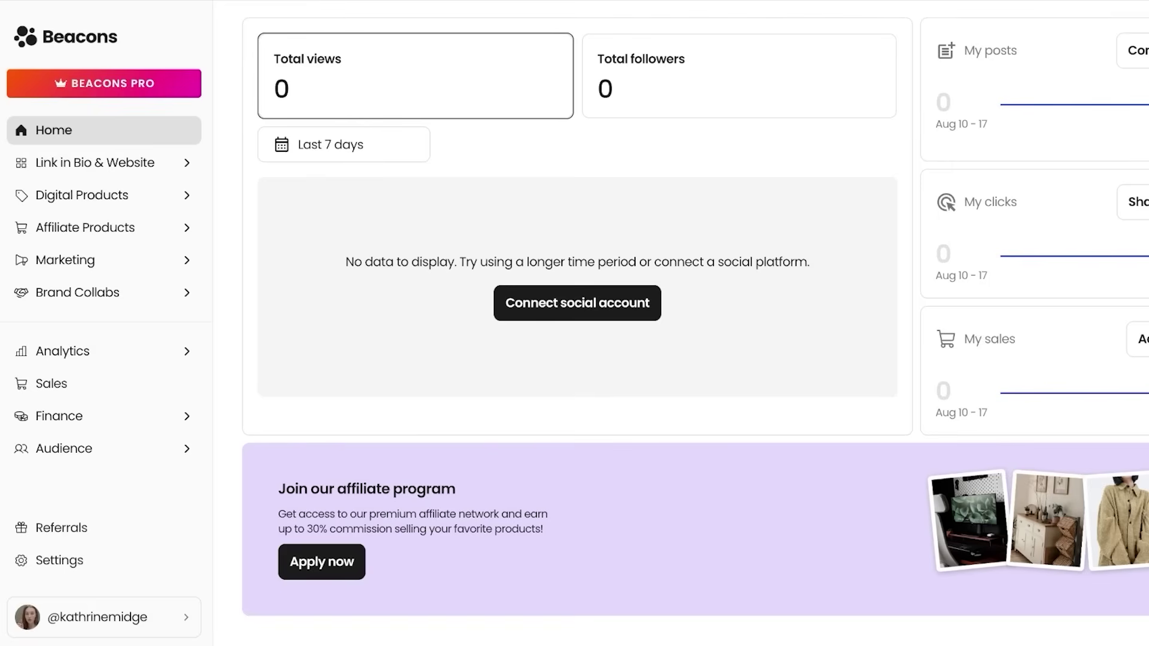
{"action": "scroll", "coordinate": [695, 323], "scroll_direction": "down", "scroll_amount": 1}
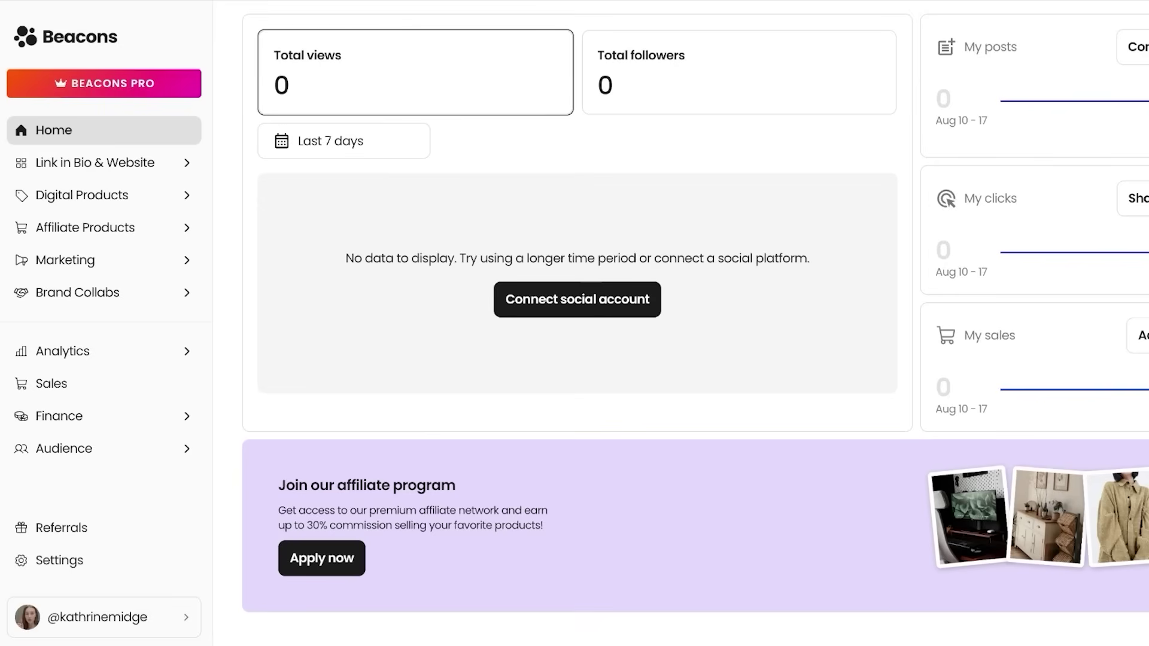
{"action": "scroll", "coordinate": [695, 359], "scroll_direction": "up", "scroll_amount": 3}
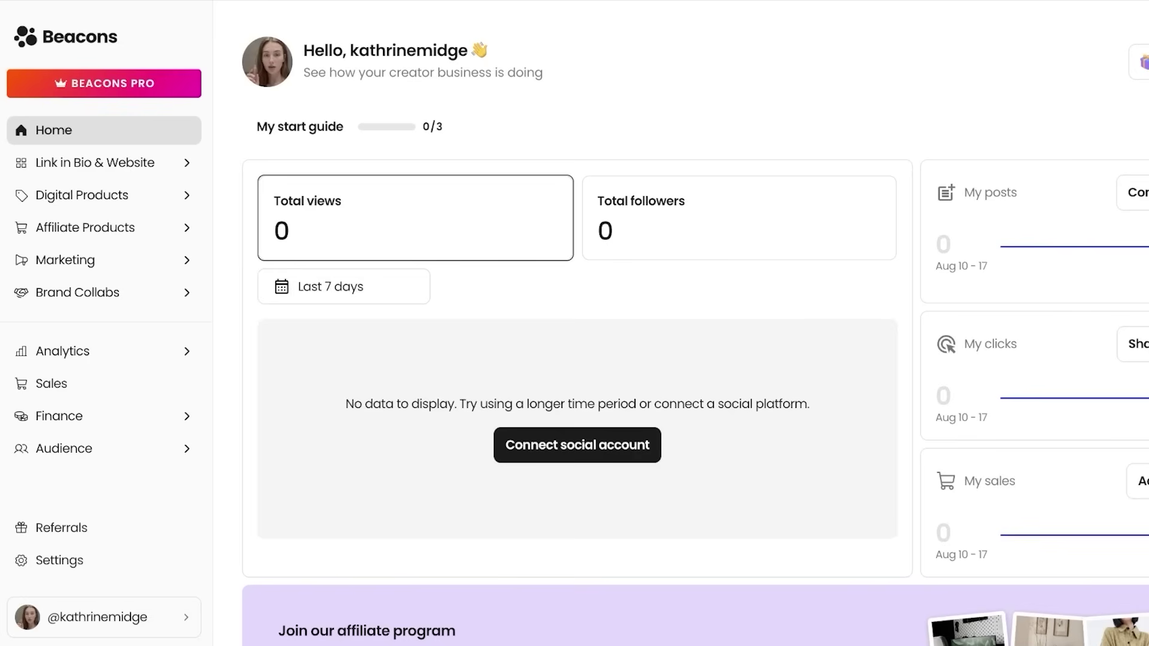